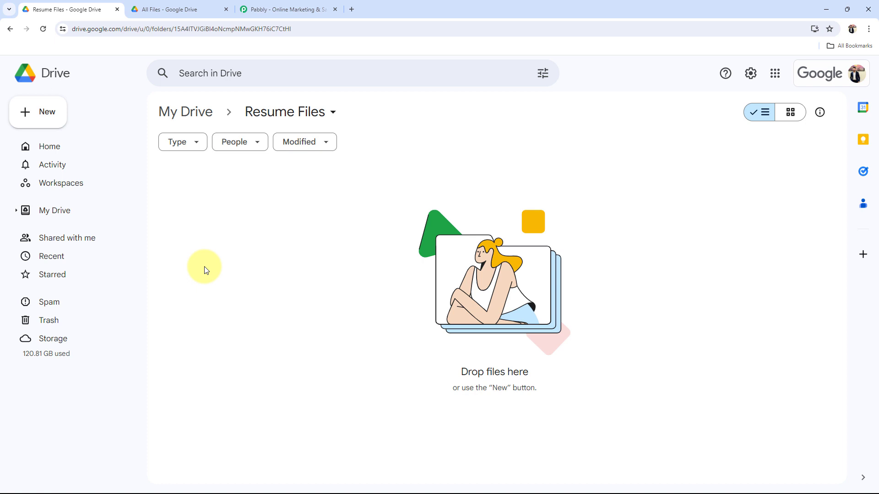
Compare the Resume Files and All Files folders in Google Drive
{"action": "left_click", "coordinate": [159, 7]}
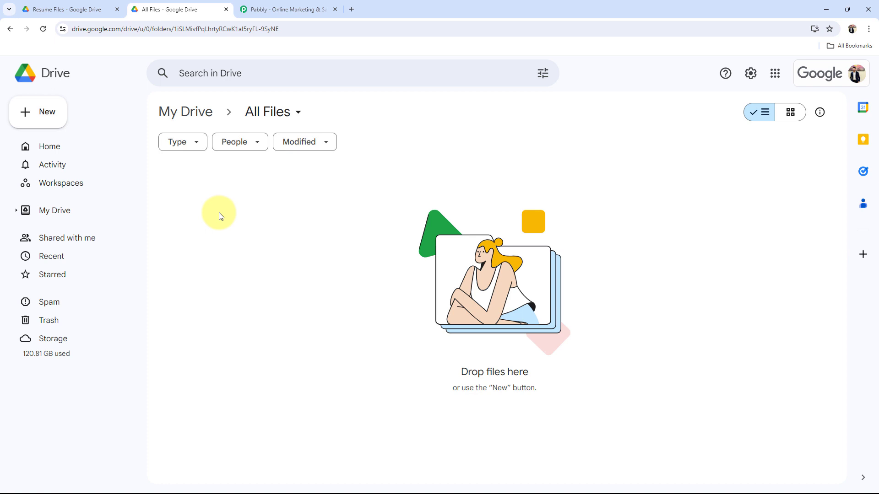
{"action": "left_click", "coordinate": [66, 7]}
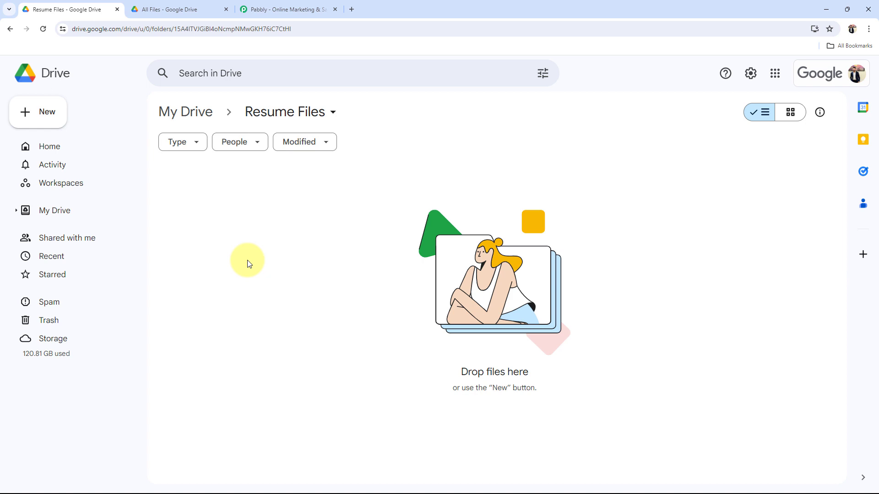
{"action": "left_click", "coordinate": [181, 5]}
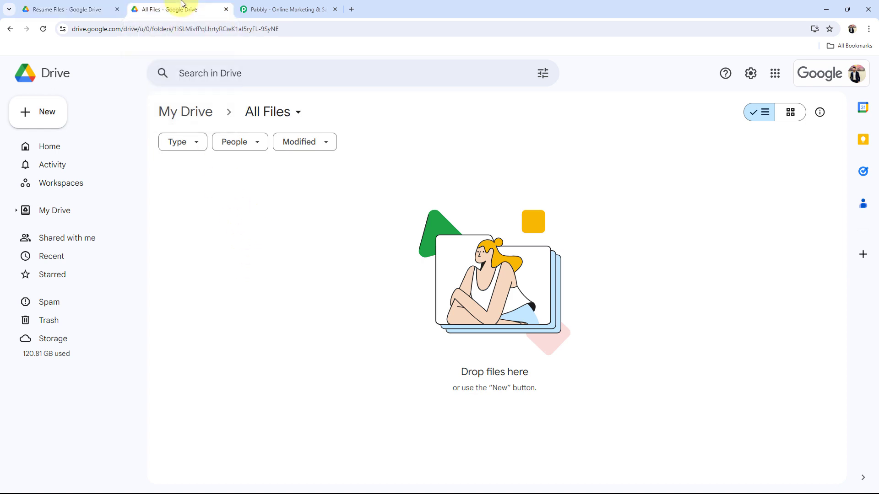
{"action": "left_click", "coordinate": [94, 3]}
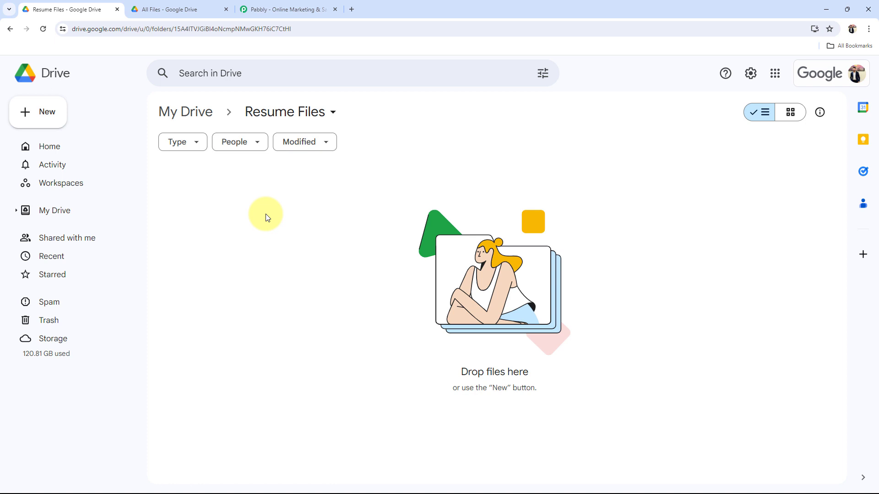
{"action": "left_click", "coordinate": [148, 6]}
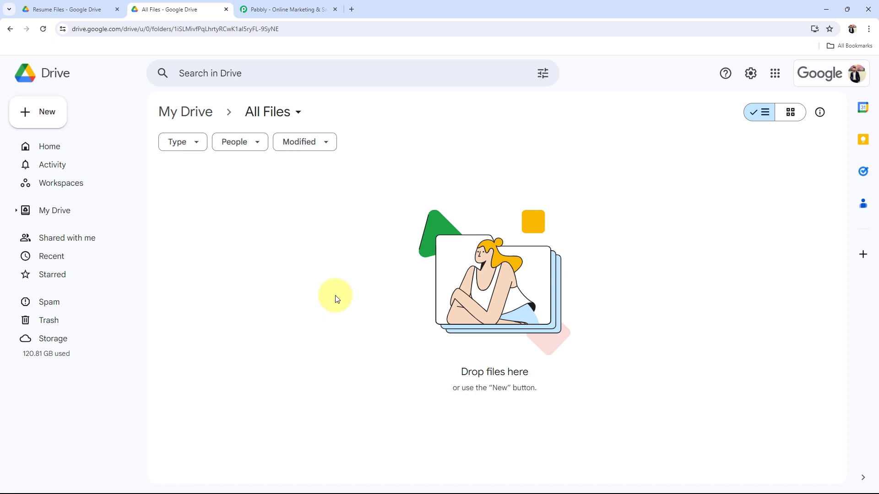
Switch to the Pabbly website, go to the account's app list and open the Pabbly Connect dashboard
{"action": "left_click", "coordinate": [256, 9]}
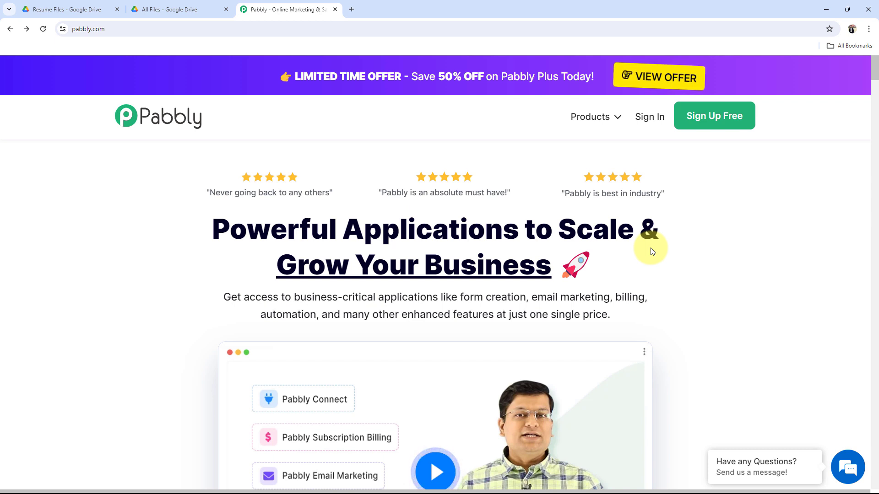
{"action": "left_click", "coordinate": [722, 126]}
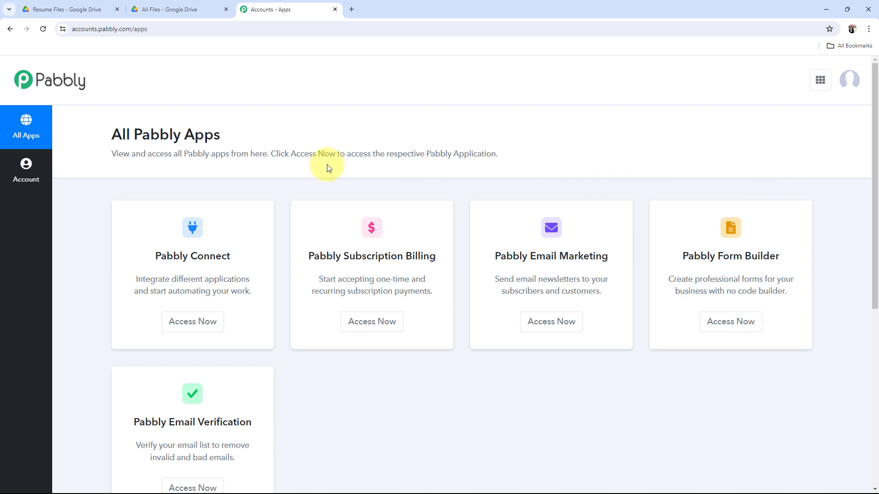
{"action": "scroll", "coordinate": [118, 275], "scroll_direction": "down", "scroll_amount": 2}
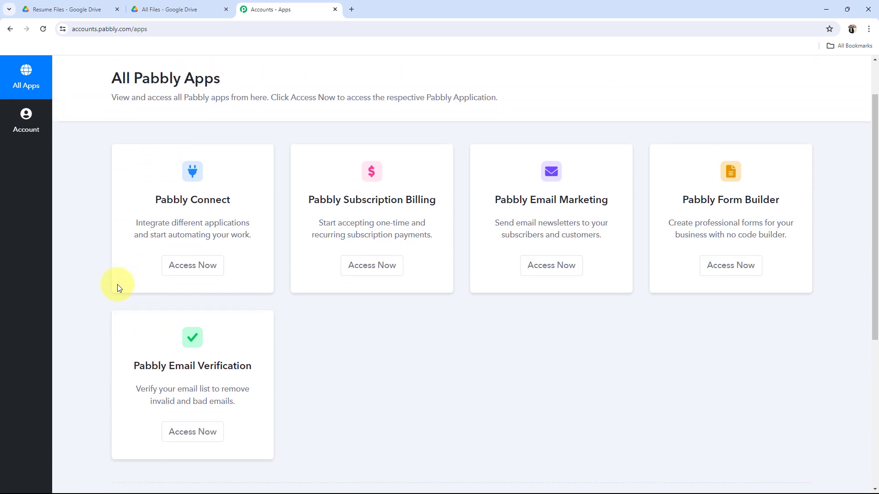
{"action": "scroll", "coordinate": [118, 284], "scroll_direction": "up", "scroll_amount": 2}
{"action": "triple_click", "coordinate": [215, 255]}
{"action": "left_click", "coordinate": [193, 322]}
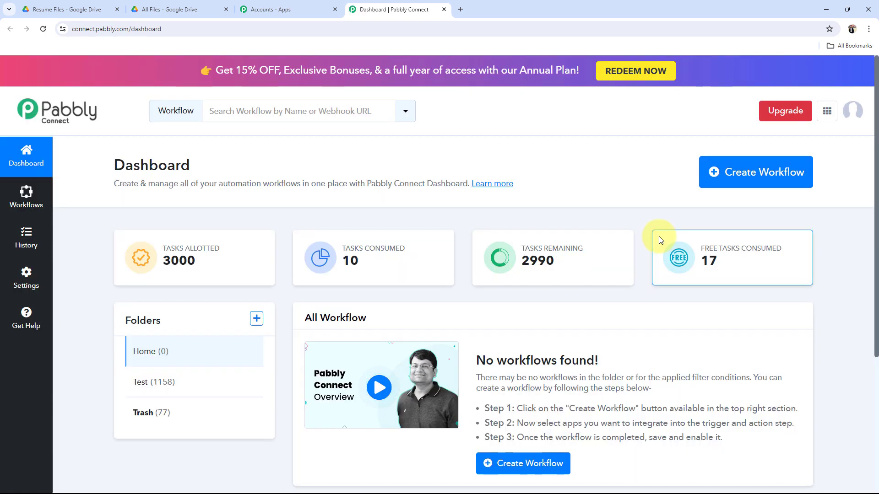
{"action": "double_click", "coordinate": [151, 165]}
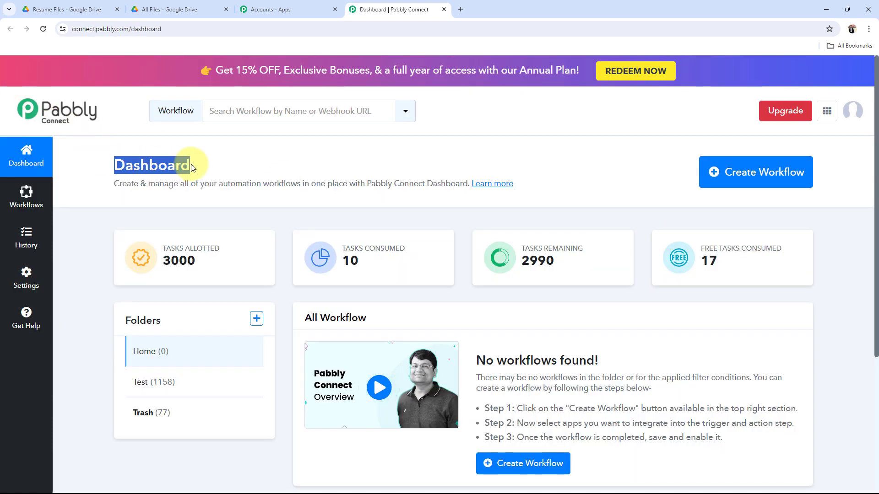
{"action": "left_click", "coordinate": [85, 133]}
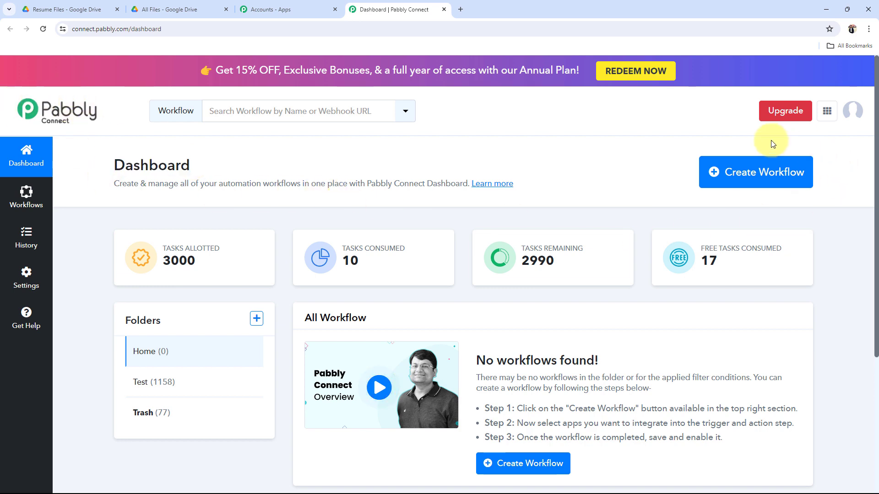
Create a workflow named "Automatically Copy Files from One Google Drive Folder to Another" in the Home folder and collapse its trigger step
{"action": "left_click", "coordinate": [764, 176]}
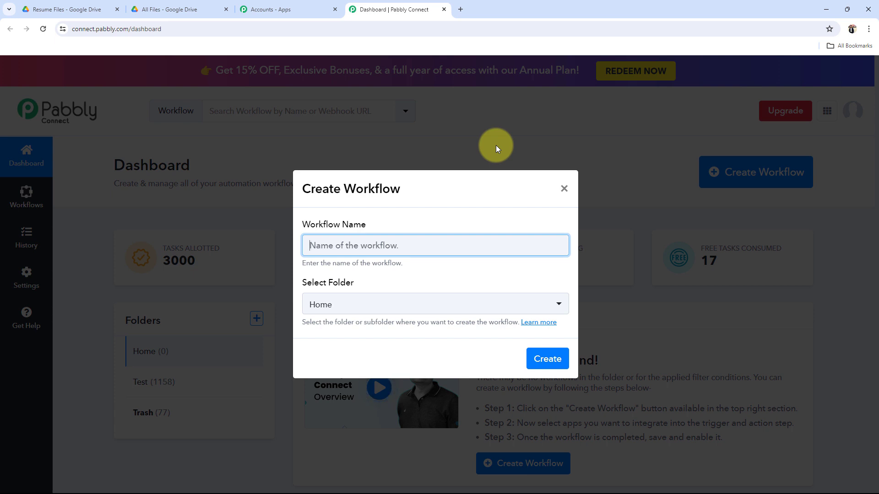
{"action": "type", "text": "Automatically Copy Files from One Google Drive Folder to Another"}
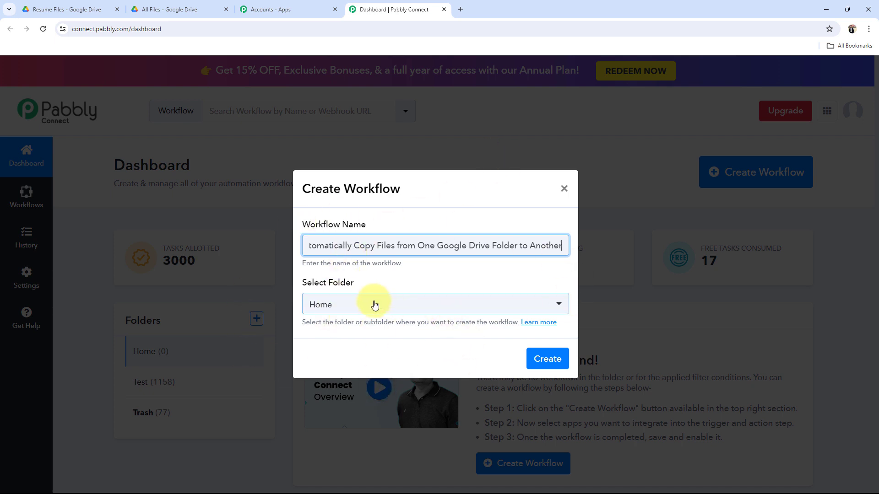
{"action": "left_click", "coordinate": [542, 357]}
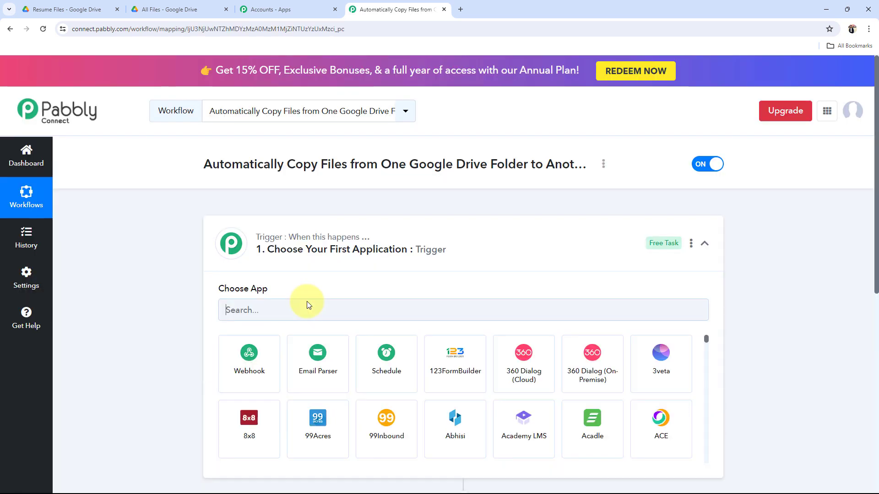
{"action": "left_click", "coordinate": [476, 260]}
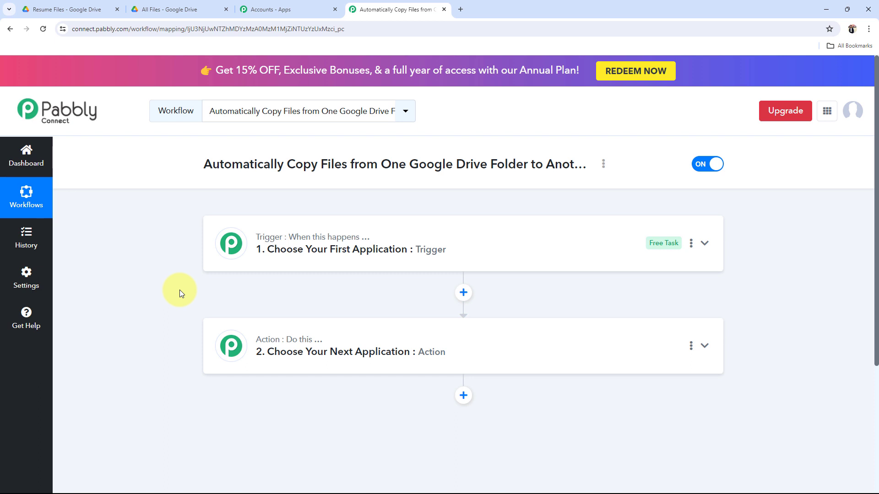
{"action": "mouse_move", "coordinate": [354, 238]}
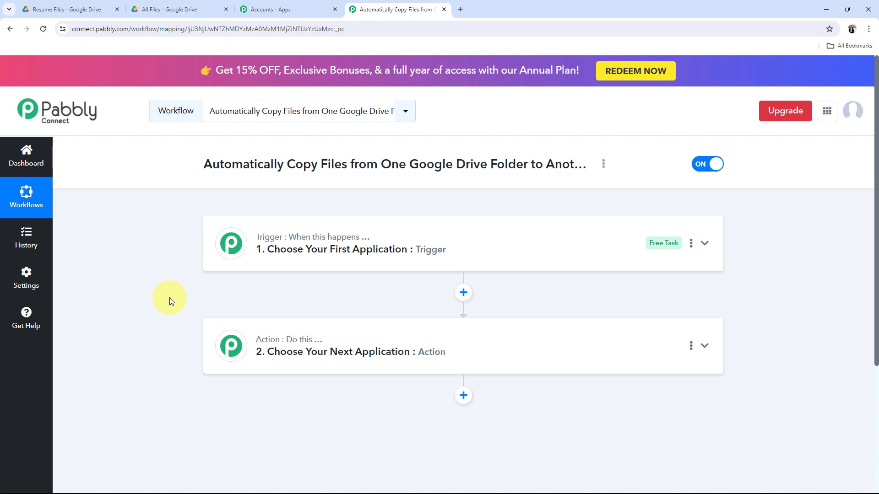
Switch to Google Drive and review Resume Files and All Files as the two folders for the workflow
{"action": "left_click", "coordinate": [97, 9]}
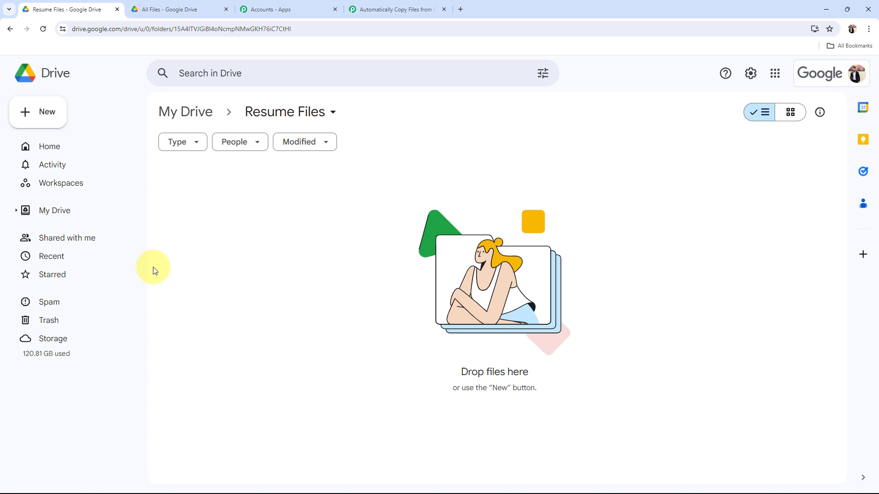
{"action": "left_click", "coordinate": [168, 9]}
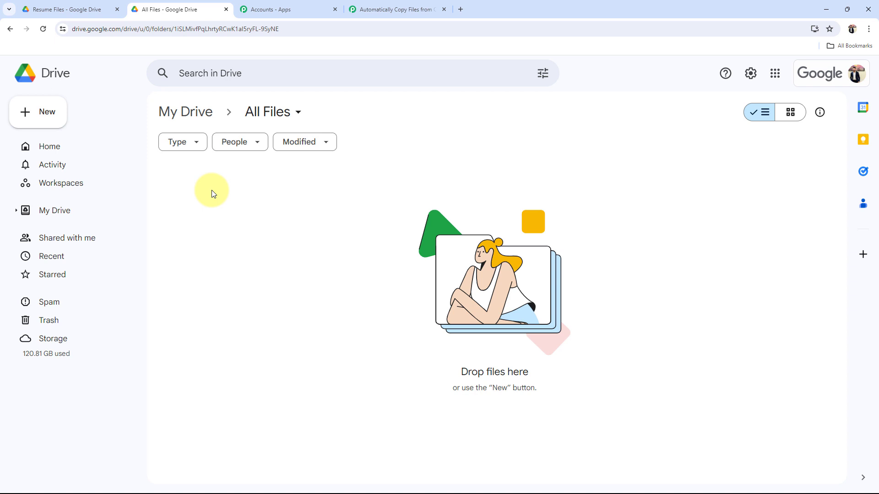
{"action": "left_click", "coordinate": [91, 8]}
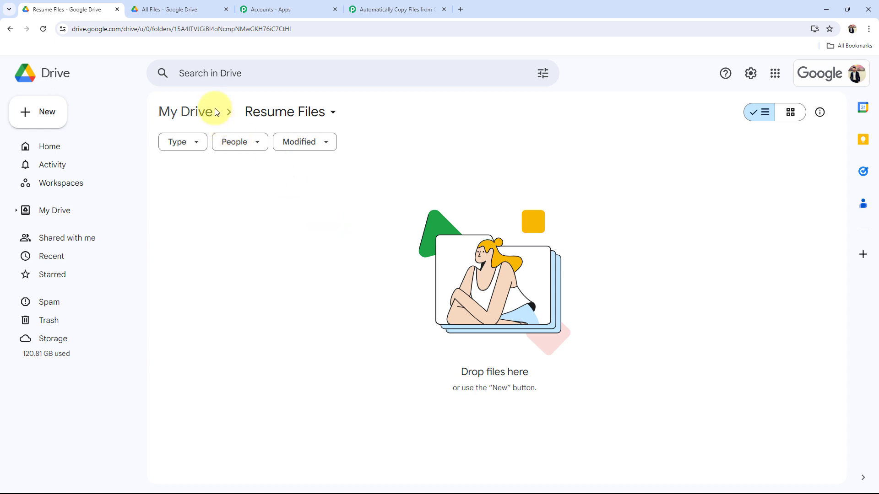
{"action": "left_click", "coordinate": [160, 7]}
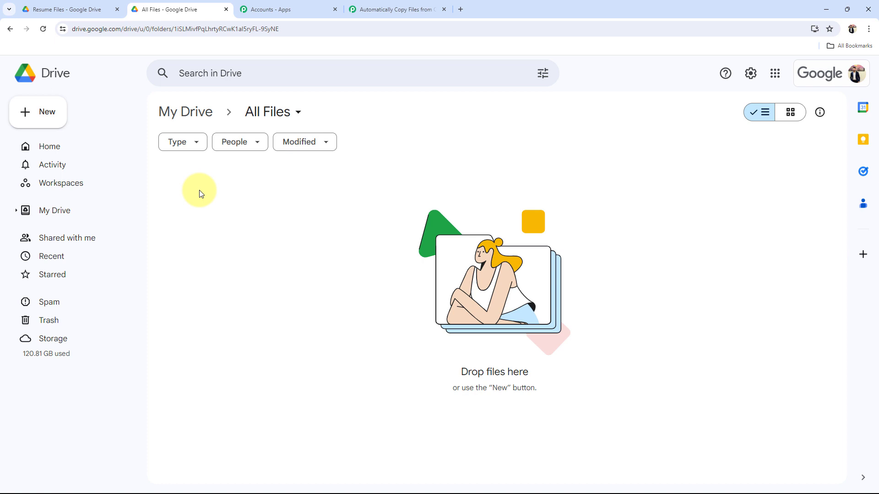
{"action": "left_click", "coordinate": [92, 9]}
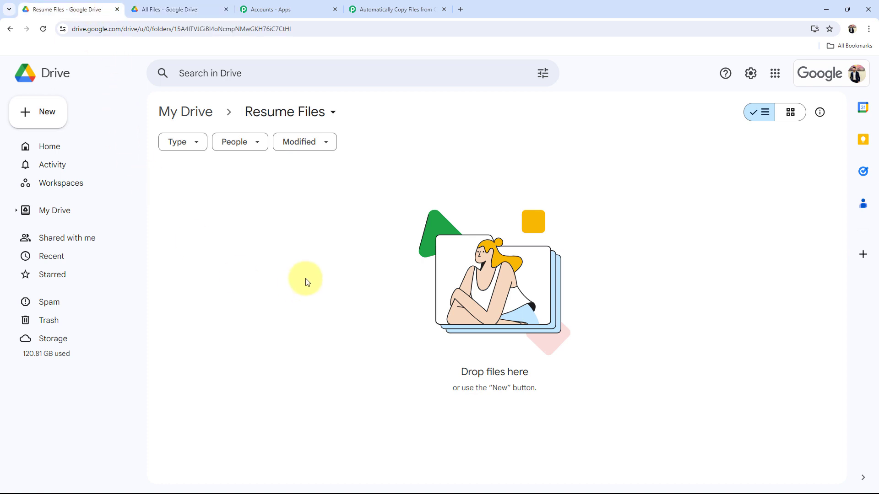
{"action": "left_click", "coordinate": [178, 10]}
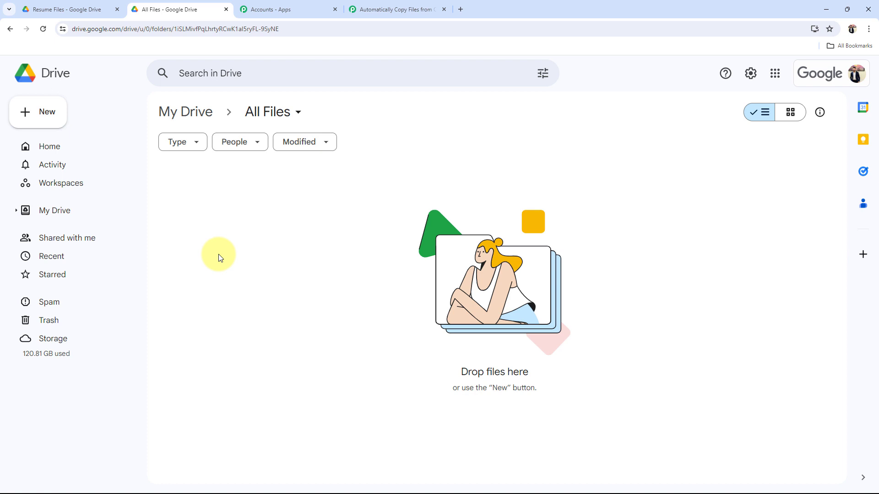
{"action": "left_click", "coordinate": [87, 9]}
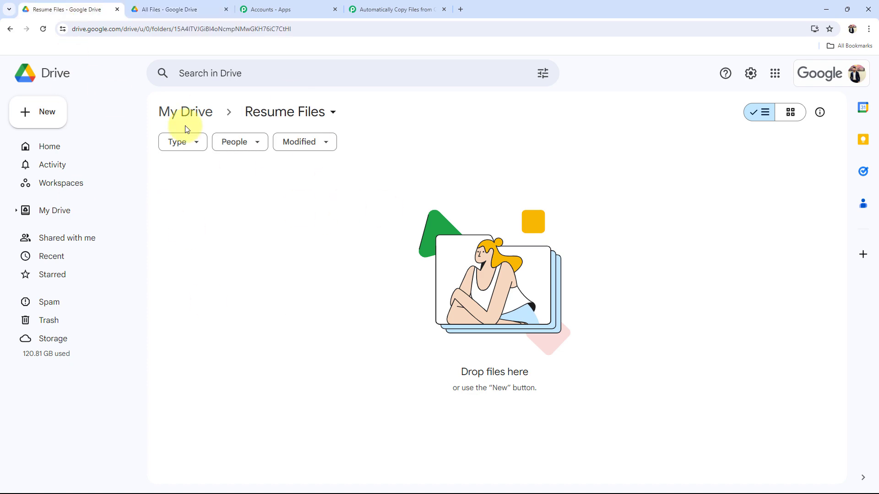
Return to the Pabbly Connect workflow and set its trigger to Google Drive with the event New File in Specific Folder
{"action": "left_click", "coordinate": [443, 3]}
{"action": "left_click", "coordinate": [229, 249]}
{"action": "left_click", "coordinate": [260, 311]}
{"action": "type", "text": "goog"}
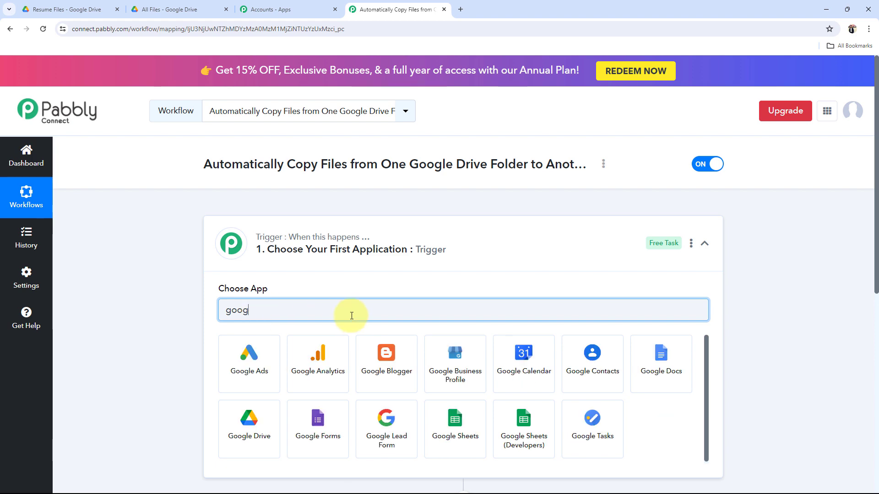
{"action": "left_click", "coordinate": [249, 419]}
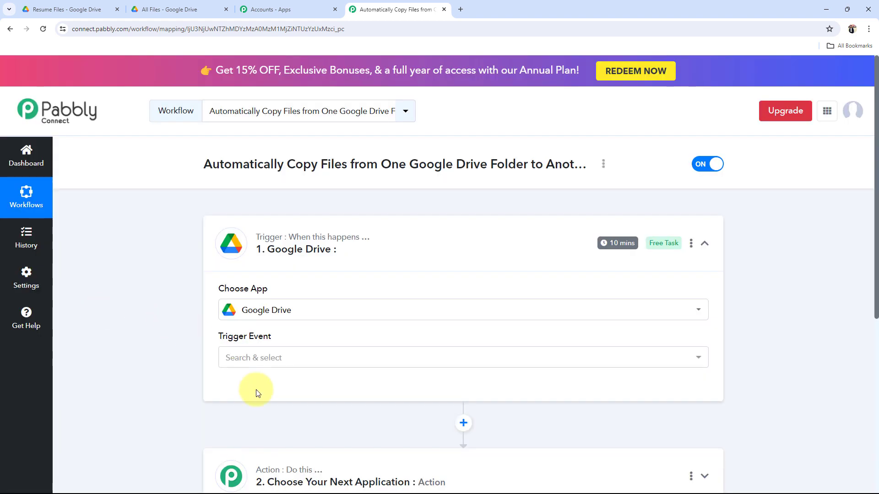
{"action": "left_click", "coordinate": [242, 359]}
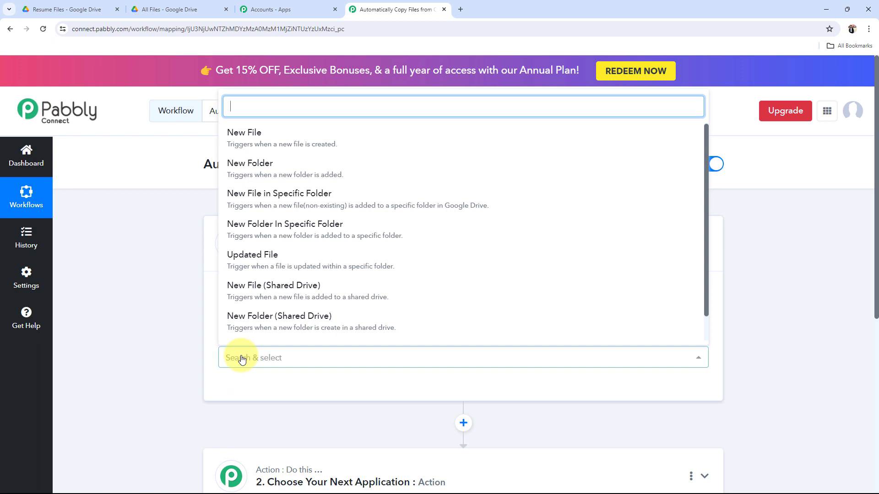
{"action": "left_click", "coordinate": [276, 198]}
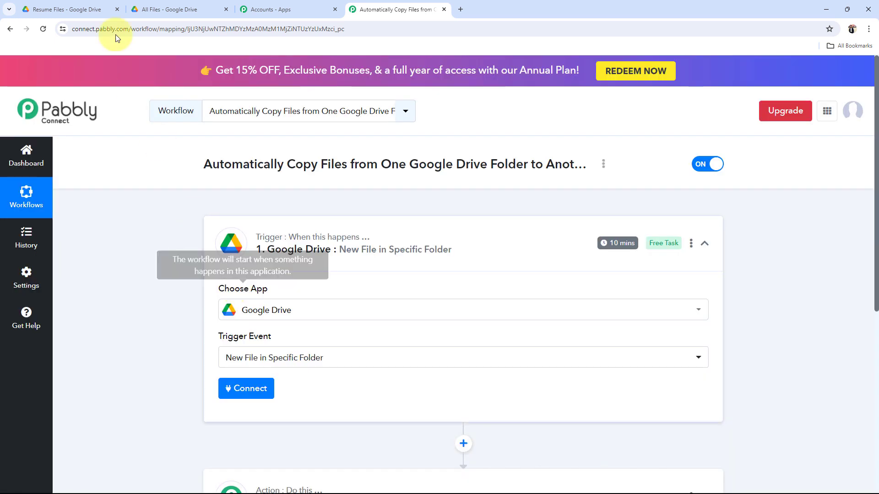
Check the Resume Files folder in Google Drive against the All Files folder
{"action": "left_click", "coordinate": [67, 9]}
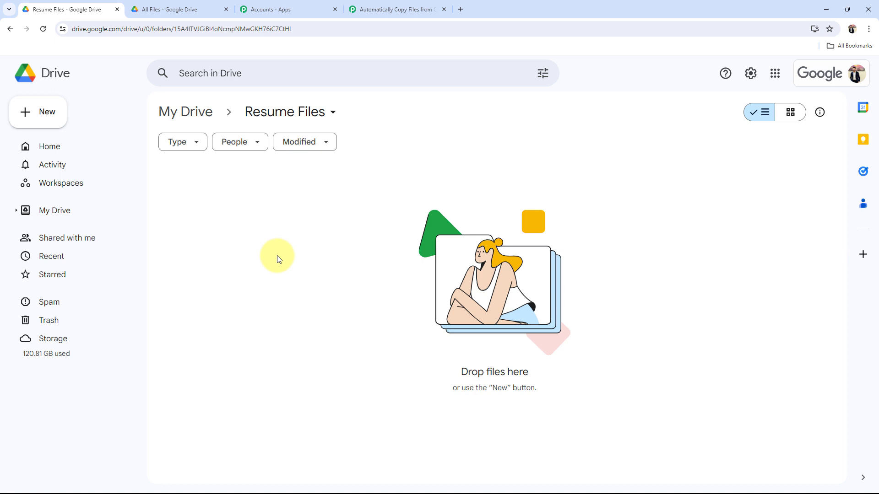
{"action": "left_click", "coordinate": [215, 8]}
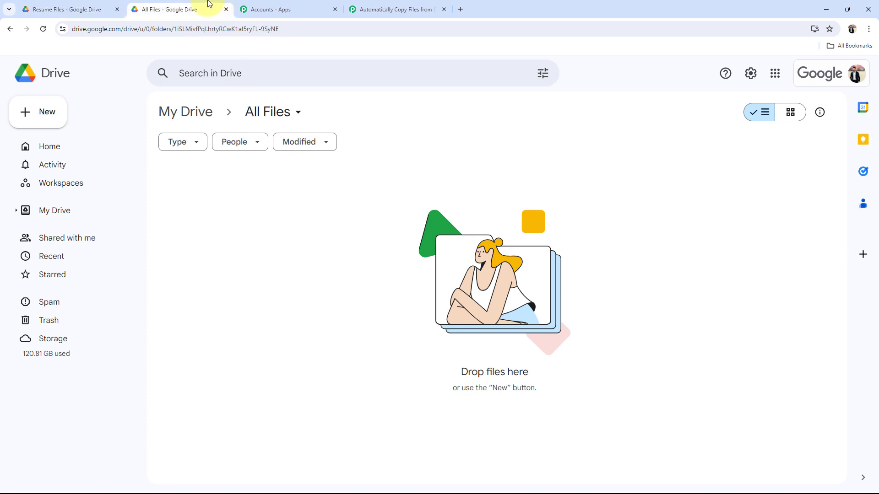
{"action": "left_click", "coordinate": [108, 8]}
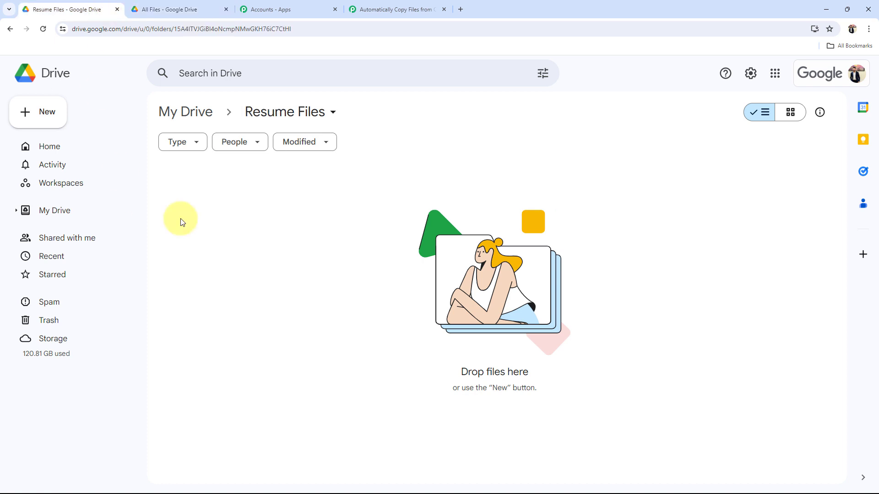
Return to the Pabbly Connect workflow and choose Google Drive as the app for its action step
{"action": "left_click", "coordinate": [390, 9]}
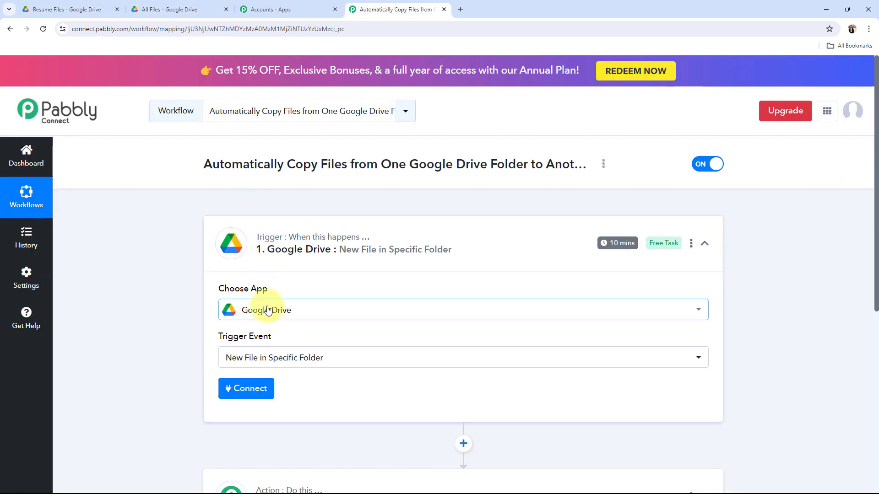
{"action": "scroll", "coordinate": [171, 367], "scroll_direction": "down", "scroll_amount": 2}
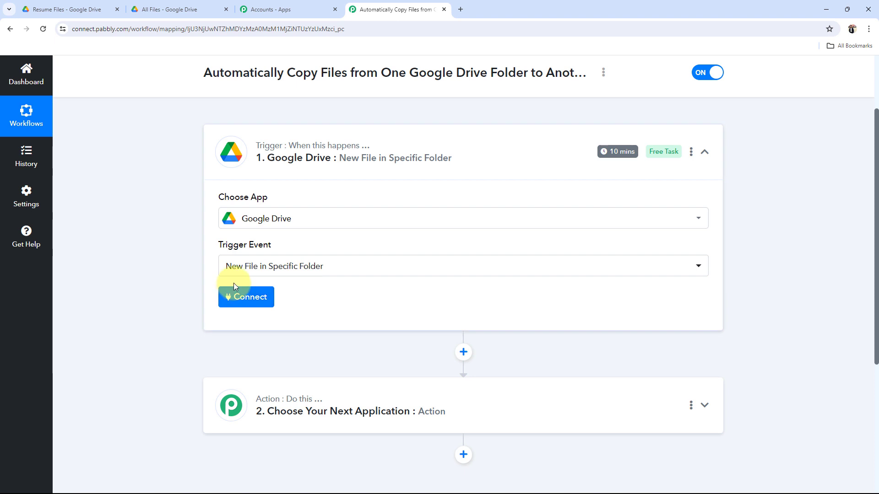
{"action": "left_click", "coordinate": [274, 389]}
{"action": "left_click", "coordinate": [261, 257]}
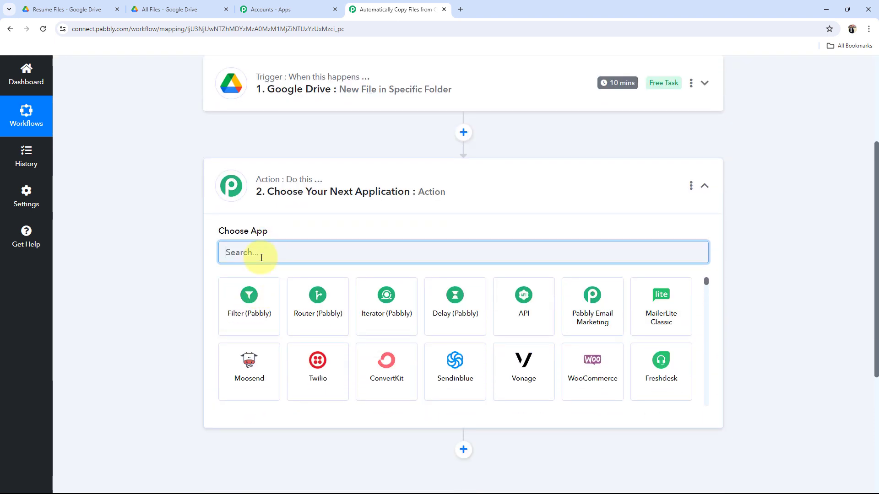
{"action": "type", "text": "googl"}
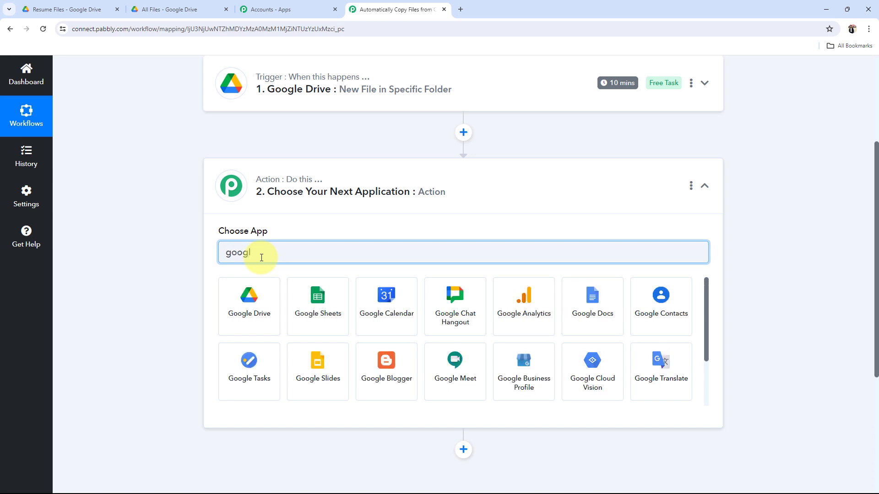
{"action": "left_click", "coordinate": [257, 306]}
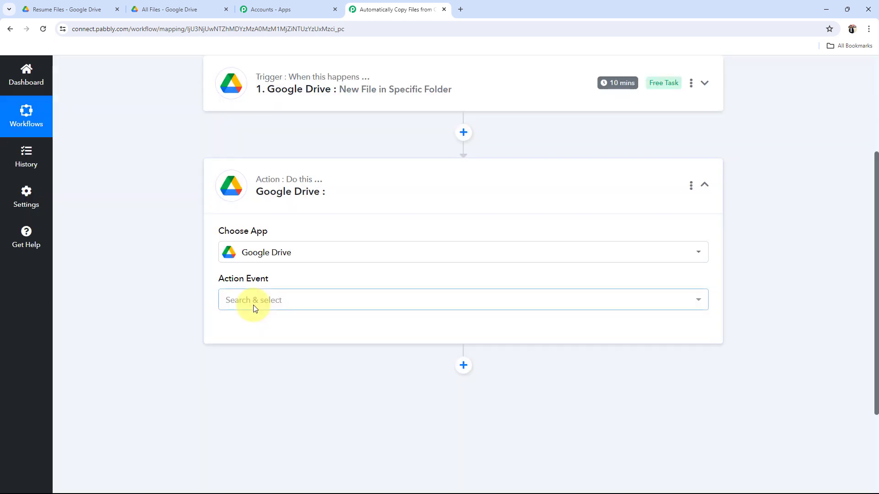
Set the Google Drive action step's event to Copy a File
{"action": "left_click", "coordinate": [254, 305]}
{"action": "scroll", "coordinate": [266, 252], "scroll_direction": "down", "scroll_amount": 3}
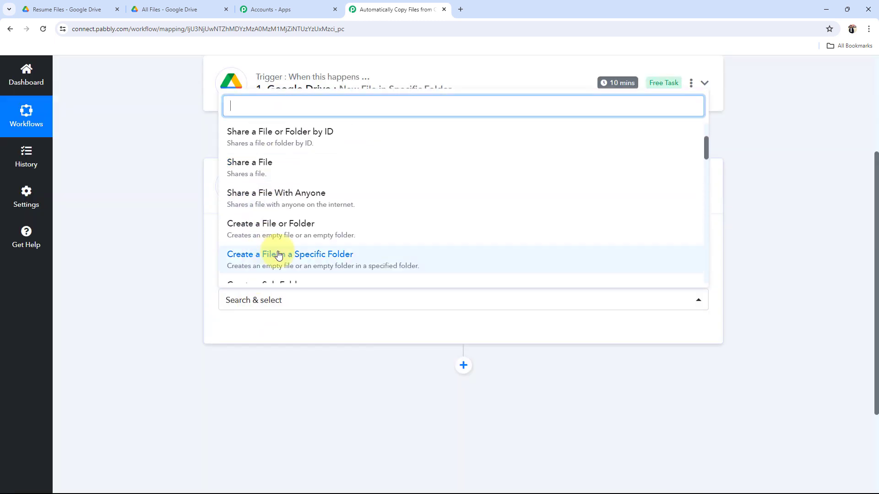
{"action": "scroll", "coordinate": [280, 255], "scroll_direction": "down", "scroll_amount": 3}
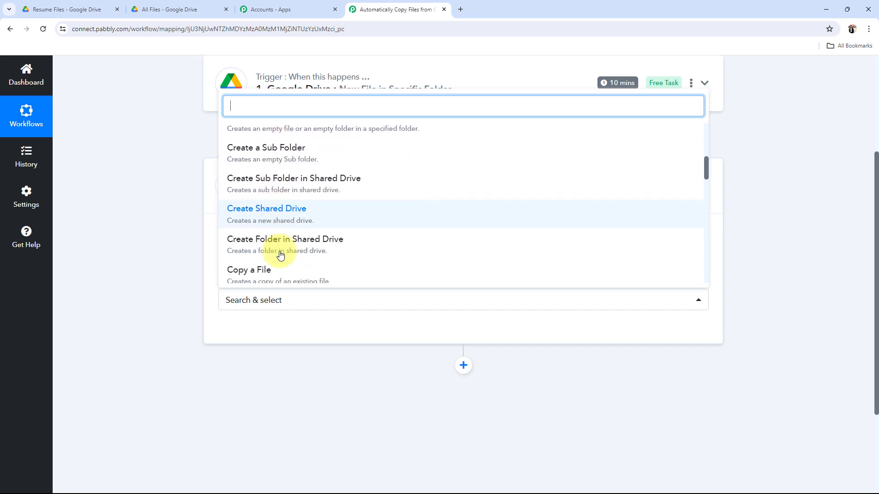
{"action": "left_click", "coordinate": [248, 274]}
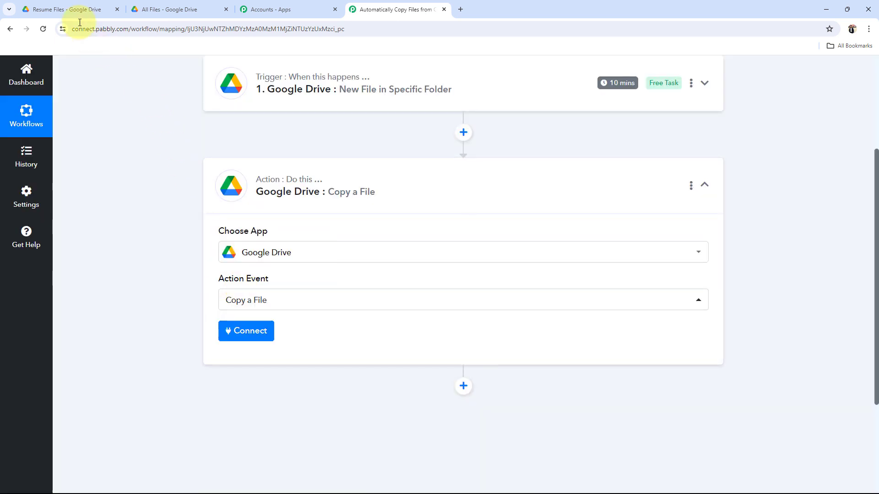
Switch to Google Drive and compare the source folder Resume Files with the destination folder All Files
{"action": "left_click", "coordinate": [73, 8]}
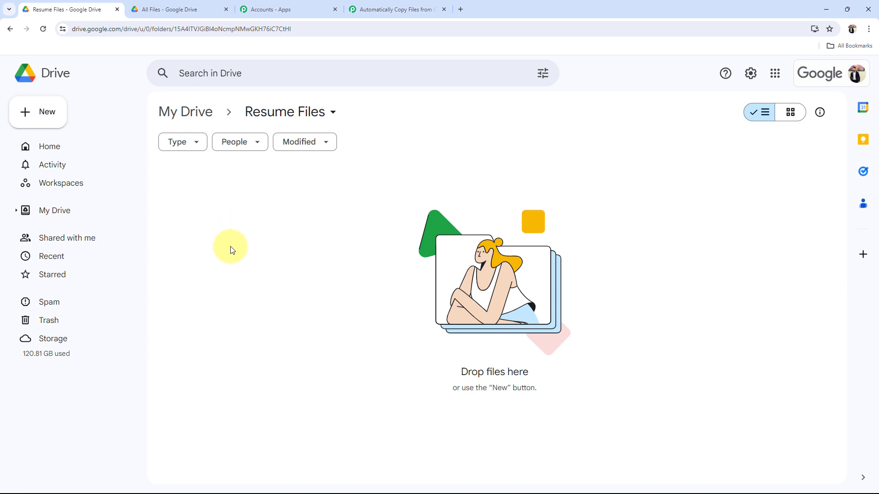
{"action": "left_click", "coordinate": [188, 8]}
{"action": "left_click", "coordinate": [394, 9]}
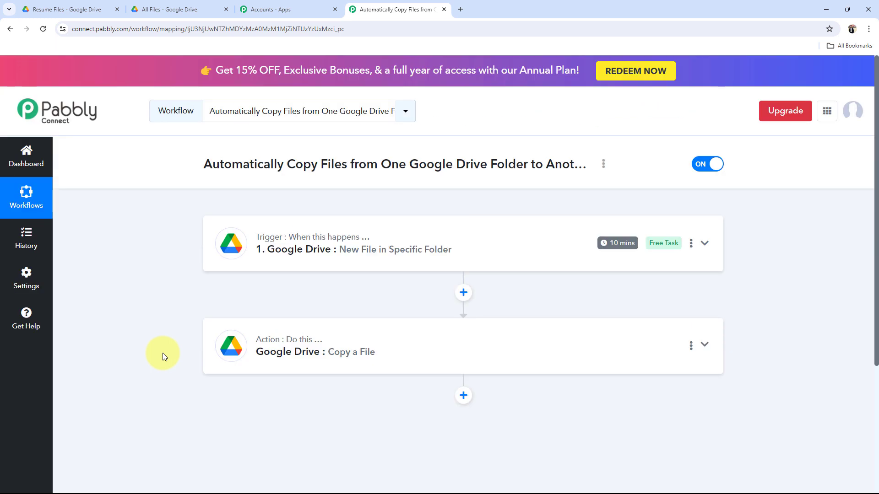
{"action": "left_click", "coordinate": [73, 9]}
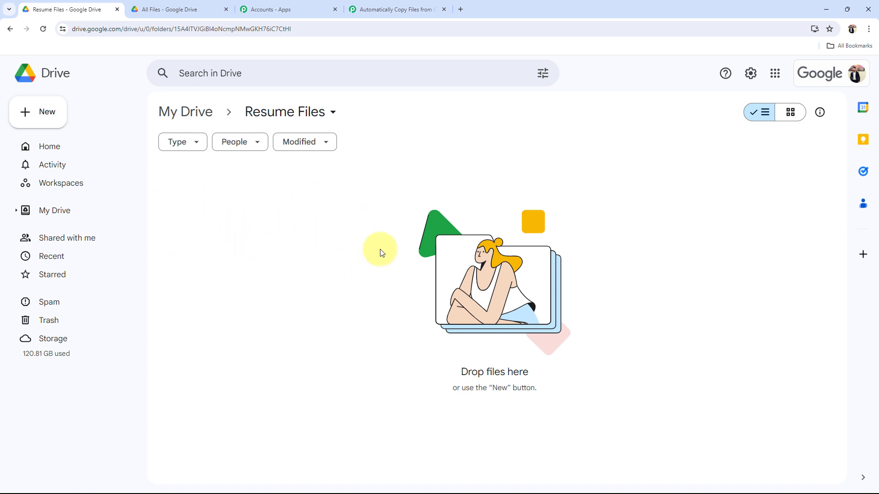
Return to the Pabbly Connect workflow and connect its trigger to Google Drive through a new connection authorised with the Google account
{"action": "left_click", "coordinate": [361, 5]}
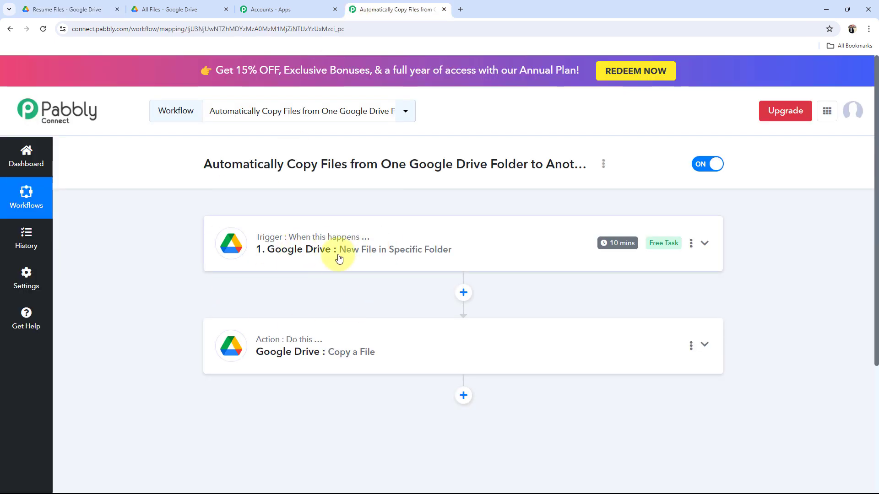
{"action": "left_click", "coordinate": [314, 251]}
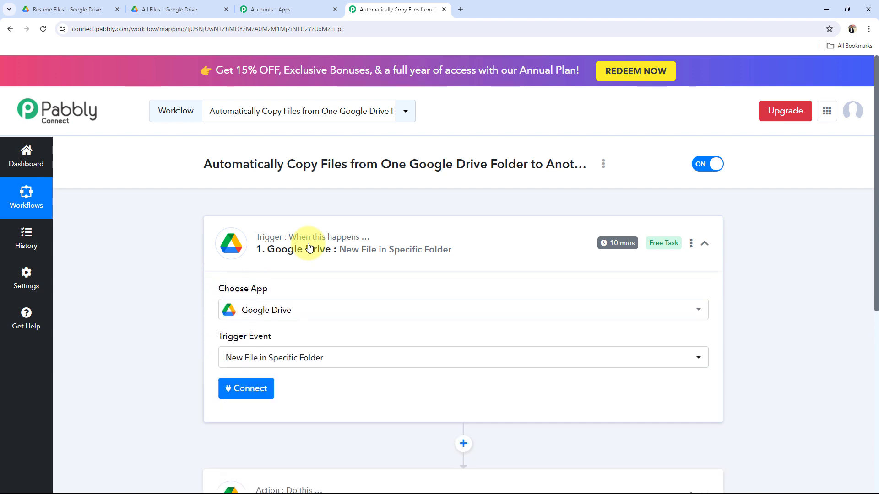
{"action": "left_click", "coordinate": [249, 389]}
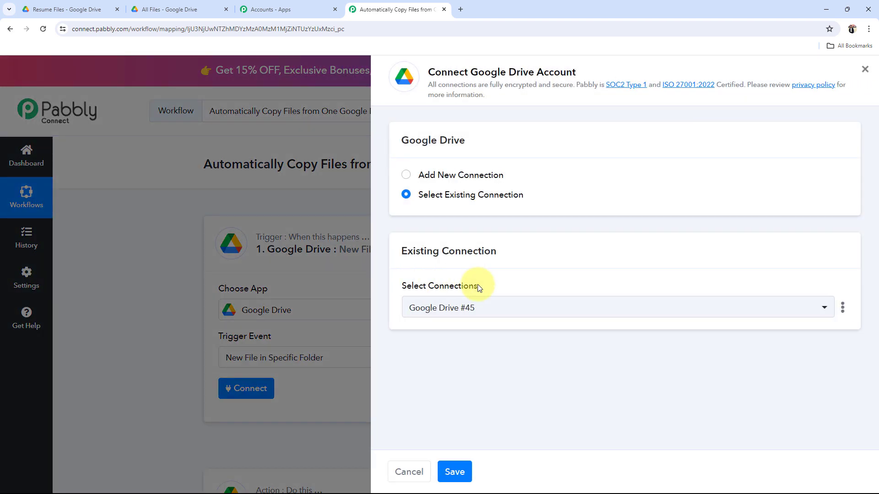
{"action": "left_click", "coordinate": [406, 174]}
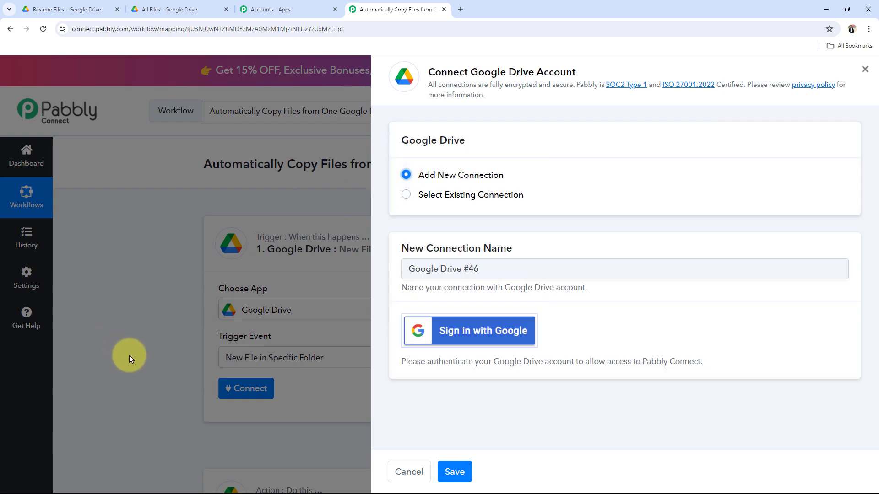
{"action": "left_click", "coordinate": [449, 339]}
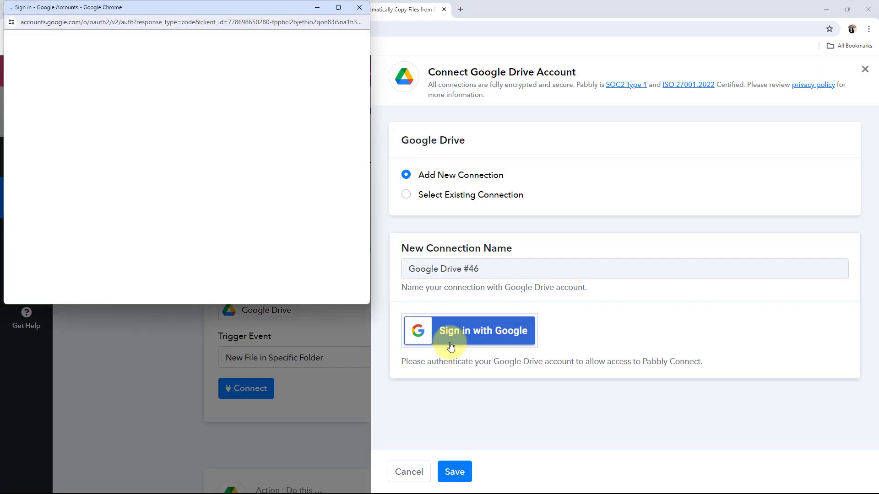
{"action": "left_click", "coordinate": [273, 101]}
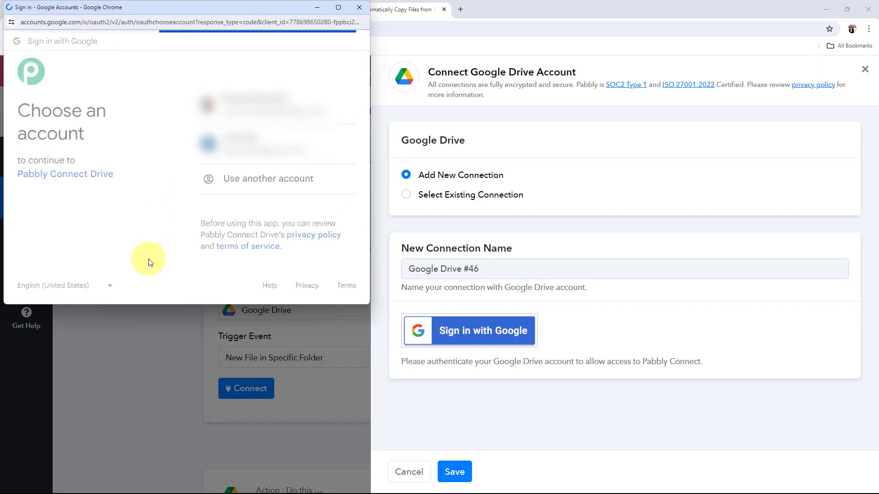
Set the trigger's folder or subfolder to Resume Files
{"action": "scroll", "coordinate": [320, 196], "scroll_direction": "down", "scroll_amount": 3}
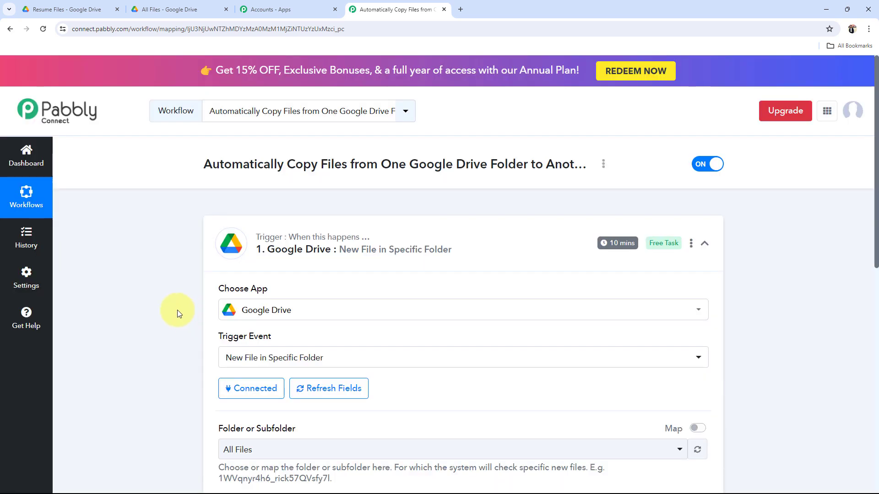
{"action": "scroll", "coordinate": [177, 309], "scroll_direction": "down", "scroll_amount": 3}
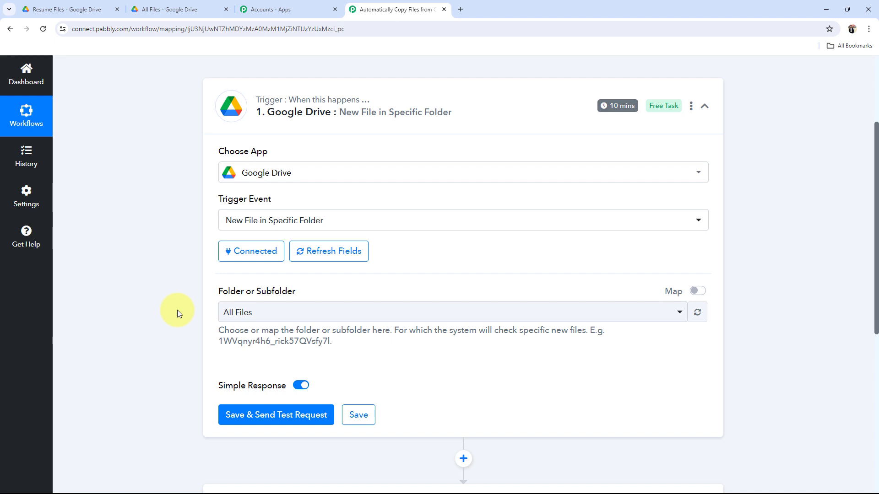
{"action": "left_click", "coordinate": [248, 322]}
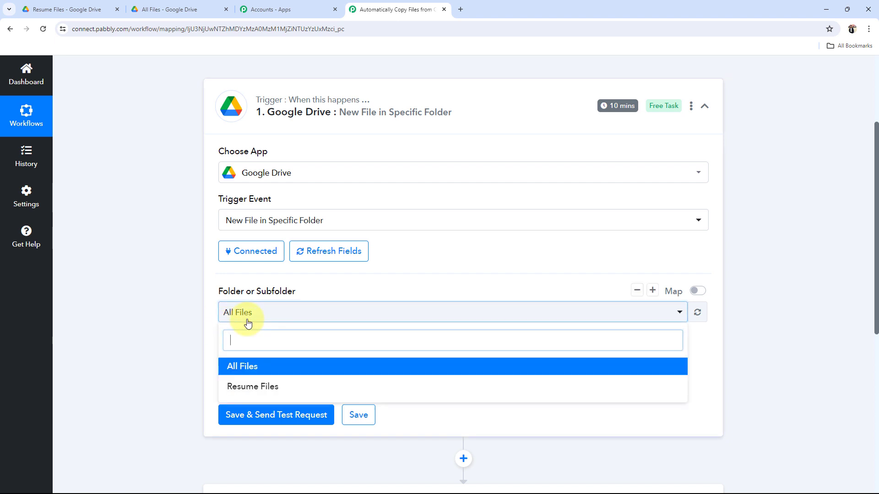
{"action": "left_click", "coordinate": [250, 393]}
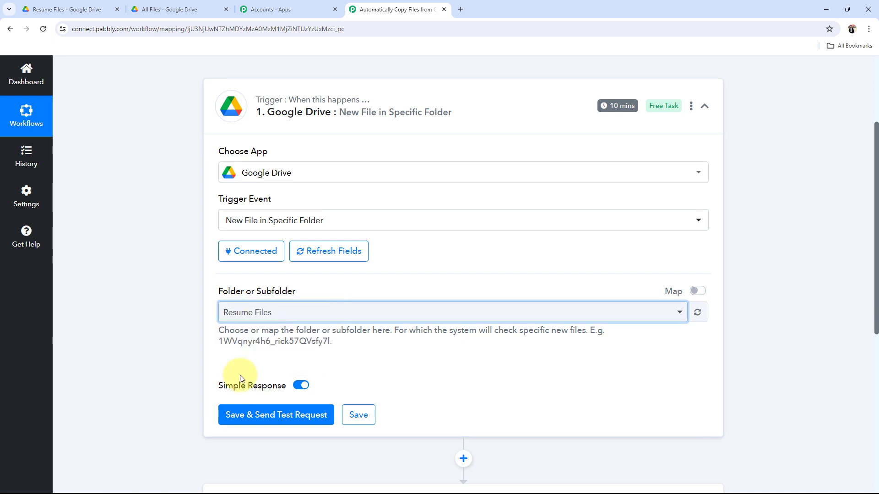
Check the Resume Files folder in Google Drive against the folder chosen in the workflow trigger
{"action": "left_click", "coordinate": [69, 10]}
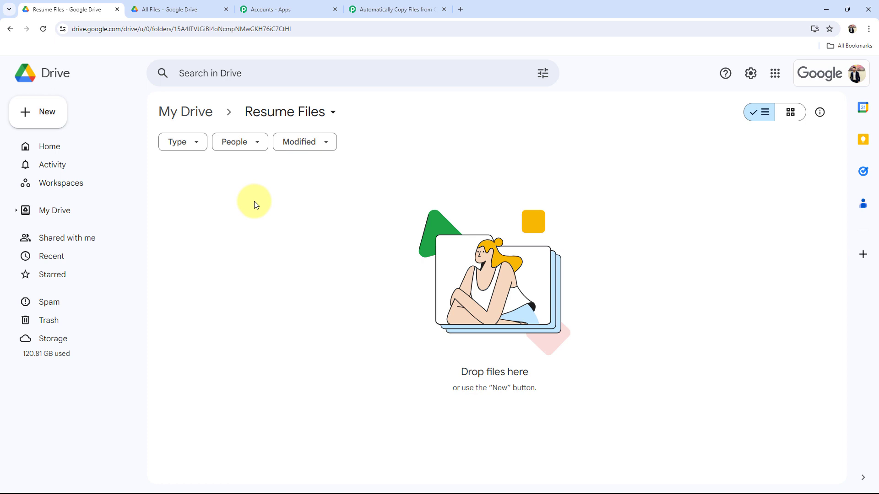
{"action": "left_click", "coordinate": [363, 8]}
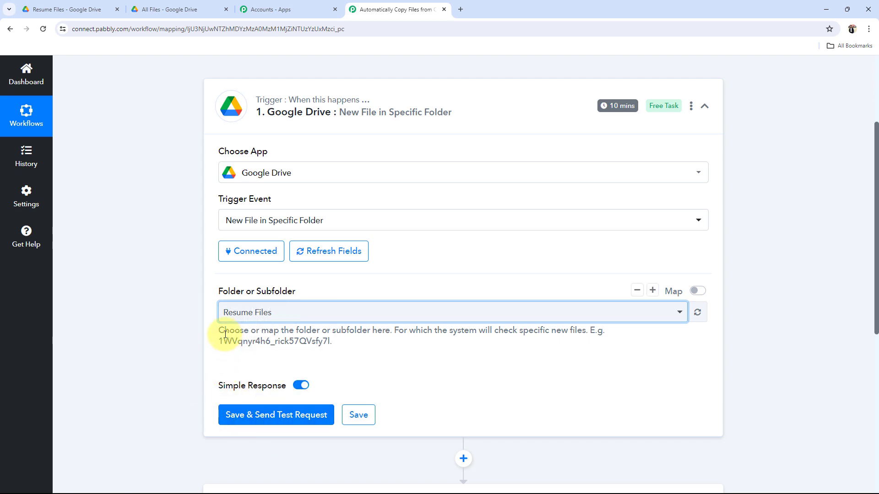
{"action": "left_click", "coordinate": [108, 9]}
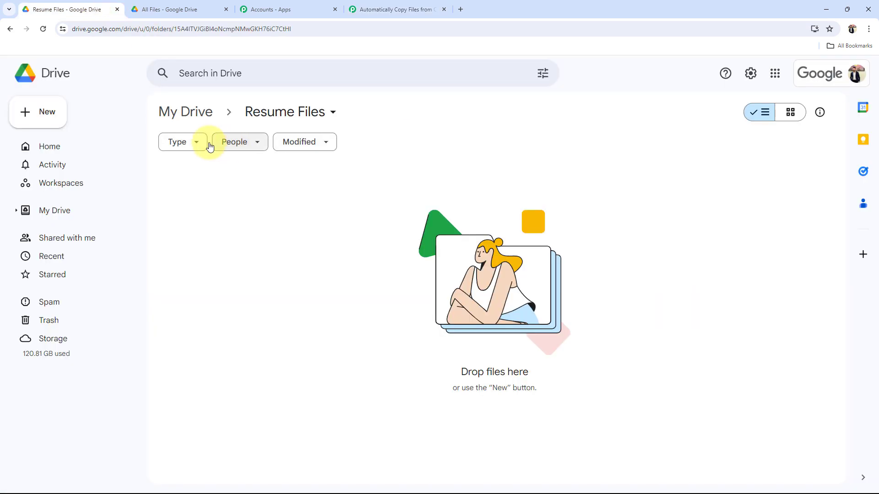
Return to the Pabbly Connect workflow, save the trigger with a test request and check the received response
{"action": "left_click", "coordinate": [430, 9]}
{"action": "scroll", "coordinate": [206, 348], "scroll_direction": "down", "scroll_amount": 1}
{"action": "left_click", "coordinate": [256, 368]}
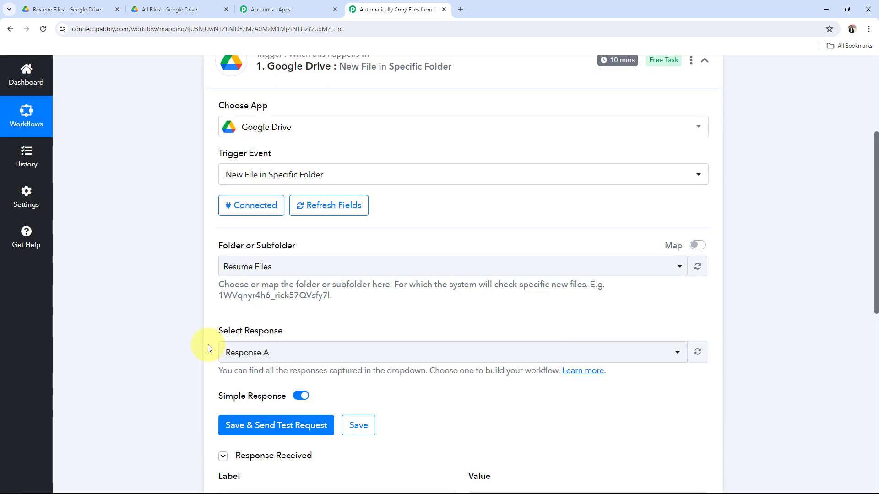
{"action": "scroll", "coordinate": [209, 349], "scroll_direction": "down", "scroll_amount": 4}
{"action": "left_click_drag", "start_coordinate": [488, 325], "coordinate": [215, 306]}
{"action": "left_click", "coordinate": [170, 285]}
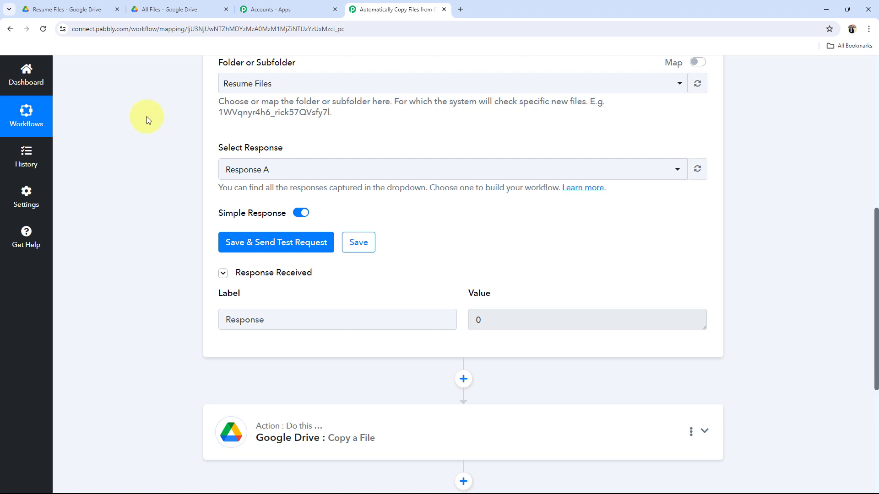
Switch to Google Drive and upload the PDF Resume of Test from the Desktop to the Resume Files folder
{"action": "left_click", "coordinate": [85, 9]}
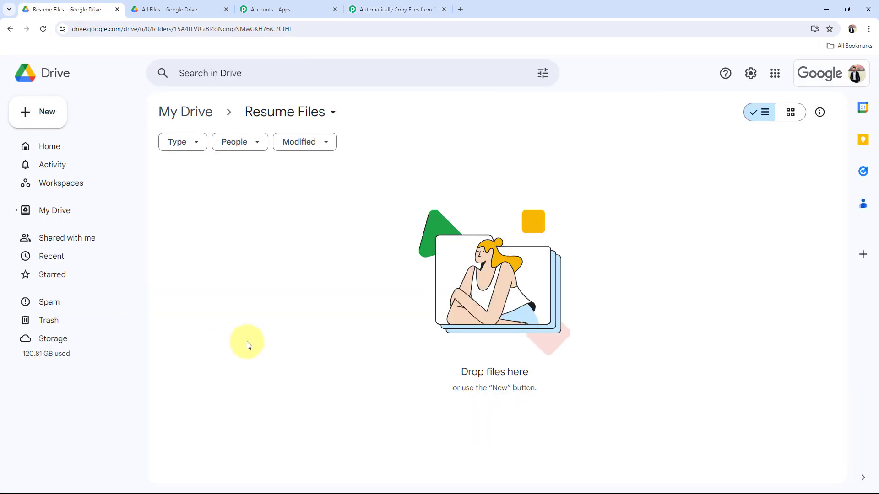
{"action": "left_click", "coordinate": [46, 121]}
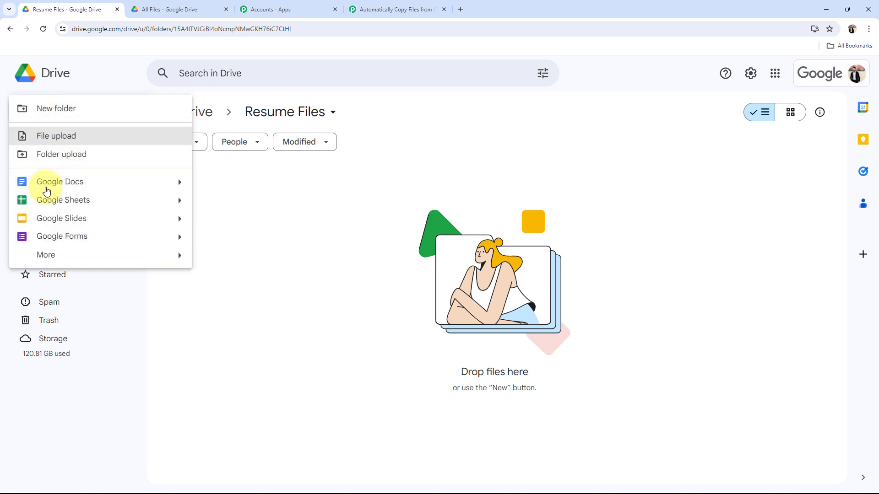
{"action": "left_click", "coordinate": [47, 136]}
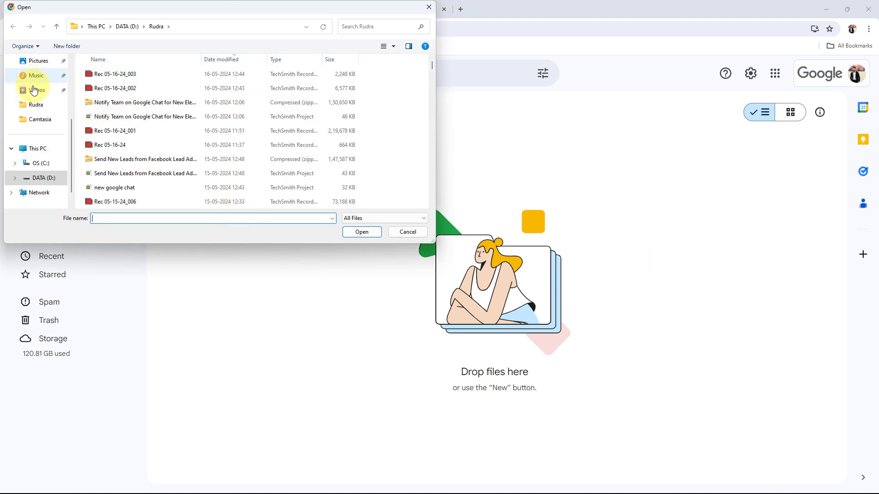
{"action": "scroll", "coordinate": [34, 98], "scroll_direction": "up", "scroll_amount": 3}
{"action": "left_click", "coordinate": [37, 123]}
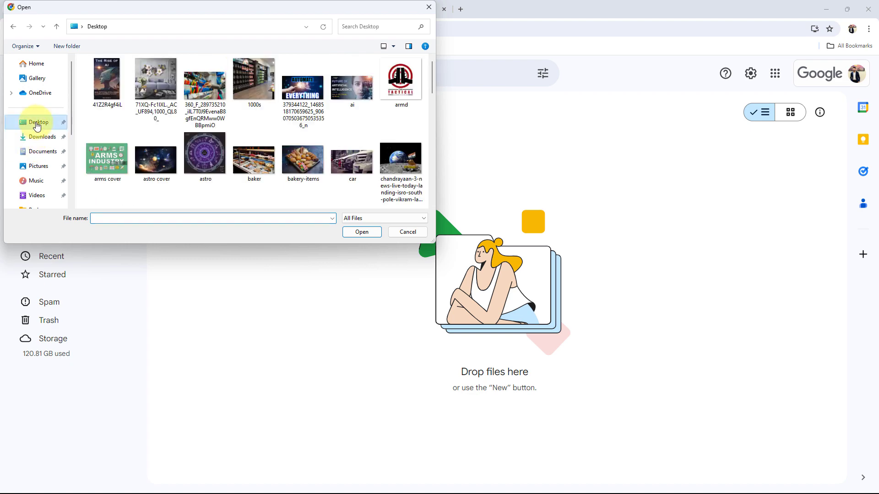
{"action": "scroll", "coordinate": [166, 113], "scroll_direction": "down", "scroll_amount": 5}
{"action": "scroll", "coordinate": [166, 113], "scroll_direction": "down", "scroll_amount": 5}
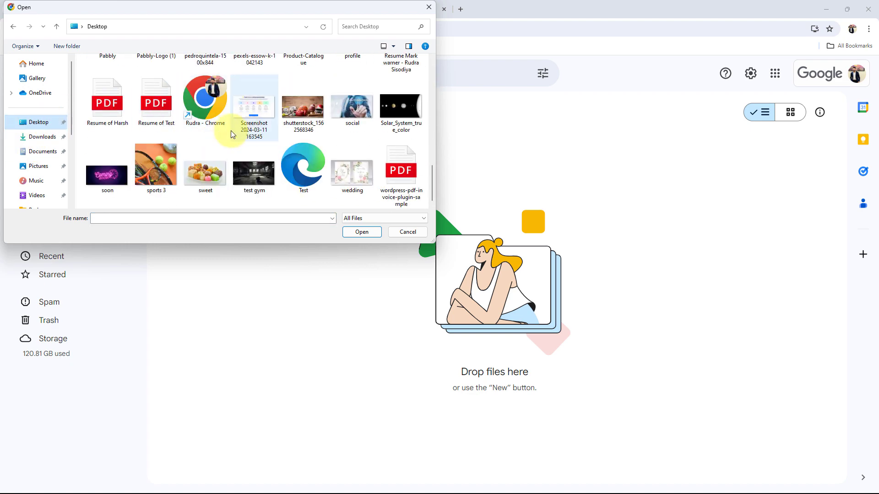
{"action": "left_click", "coordinate": [139, 113]}
{"action": "left_click", "coordinate": [359, 233]}
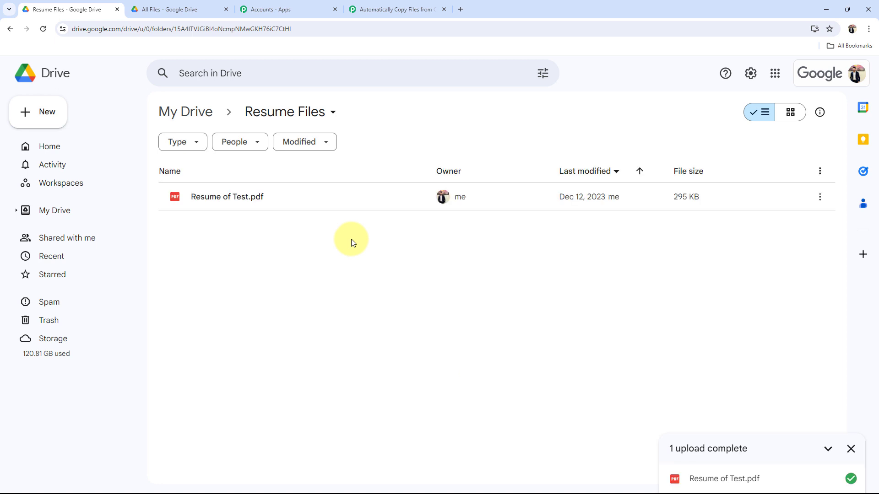
Preview the uploaded Resume of Test.pdf, look through its pages and close the preview
{"action": "double_click", "coordinate": [218, 202]}
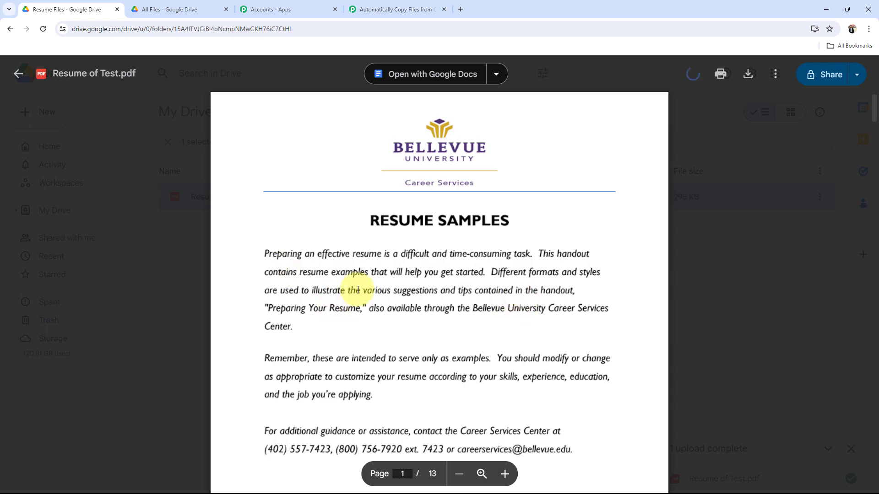
{"action": "scroll", "coordinate": [375, 292], "scroll_direction": "down", "scroll_amount": 15}
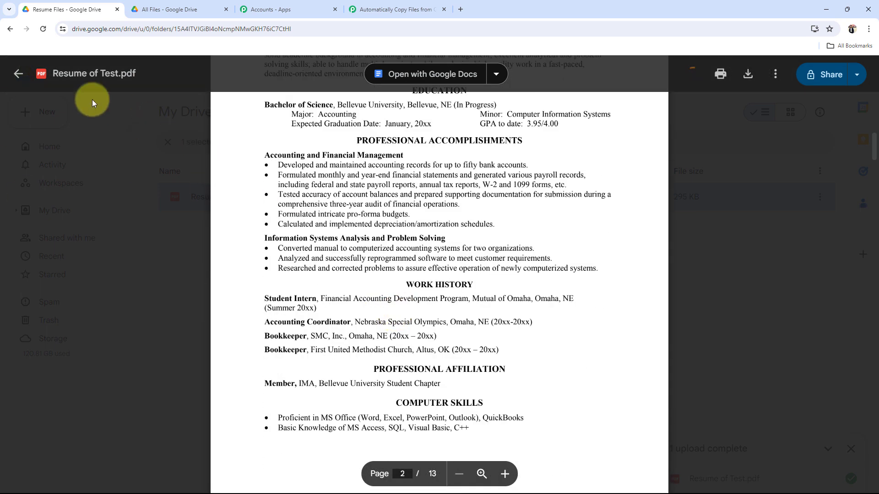
{"action": "left_click", "coordinate": [17, 75]}
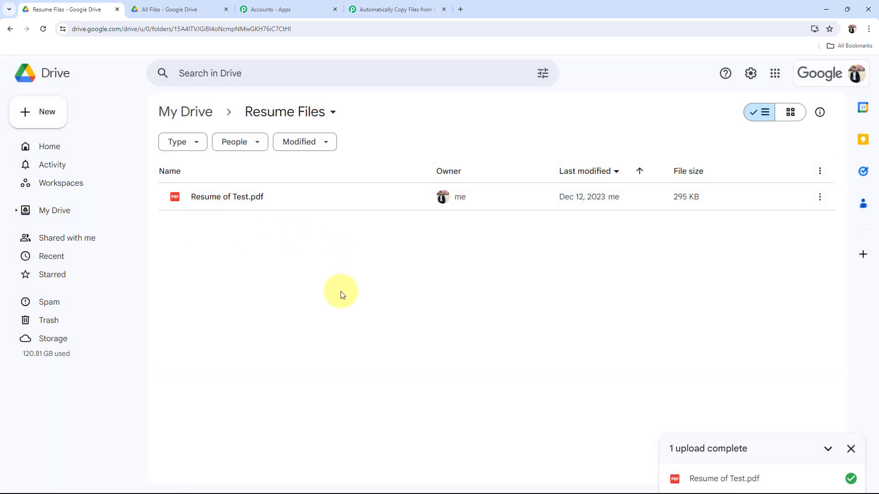
Return to the Pabbly Connect workflow and send another test request for the trigger to capture the uploaded file
{"action": "left_click", "coordinate": [360, 14]}
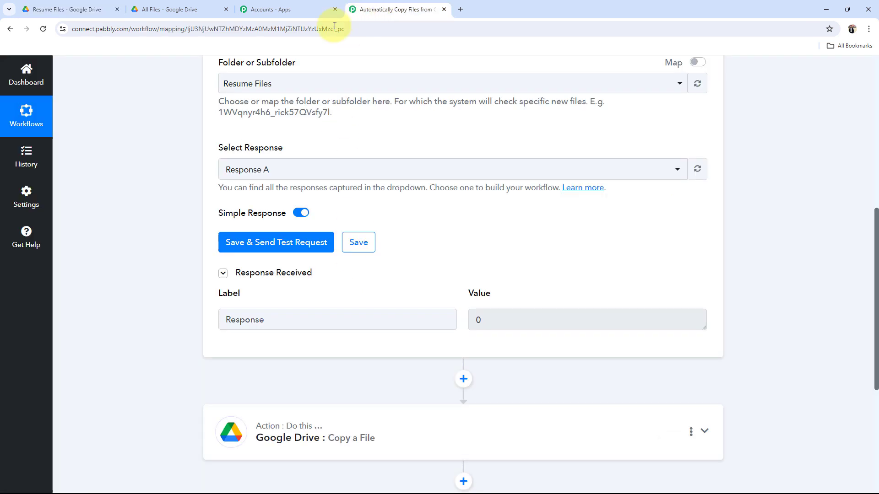
{"action": "left_click", "coordinate": [274, 243]}
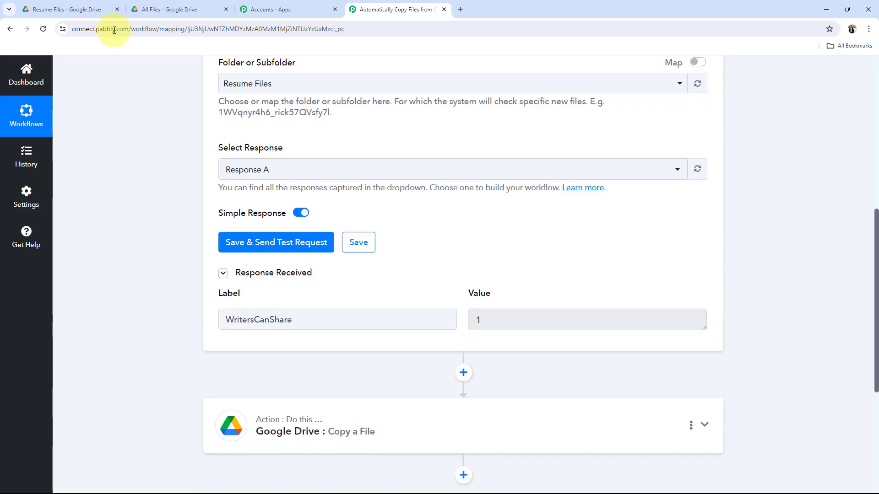
{"action": "left_click", "coordinate": [96, 5]}
{"action": "left_click", "coordinate": [410, 9]}
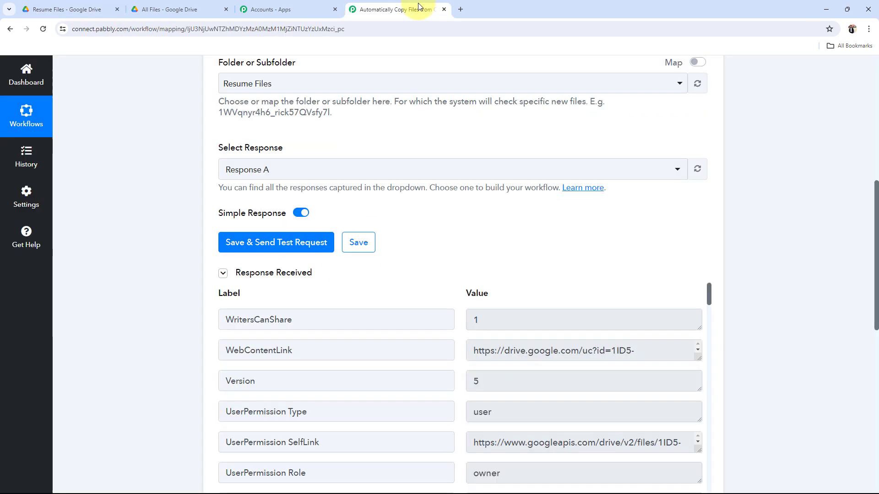
Examine the trigger's received response, including the file's WebContentLink and user permission details
{"action": "scroll", "coordinate": [124, 359], "scroll_direction": "down", "scroll_amount": 2}
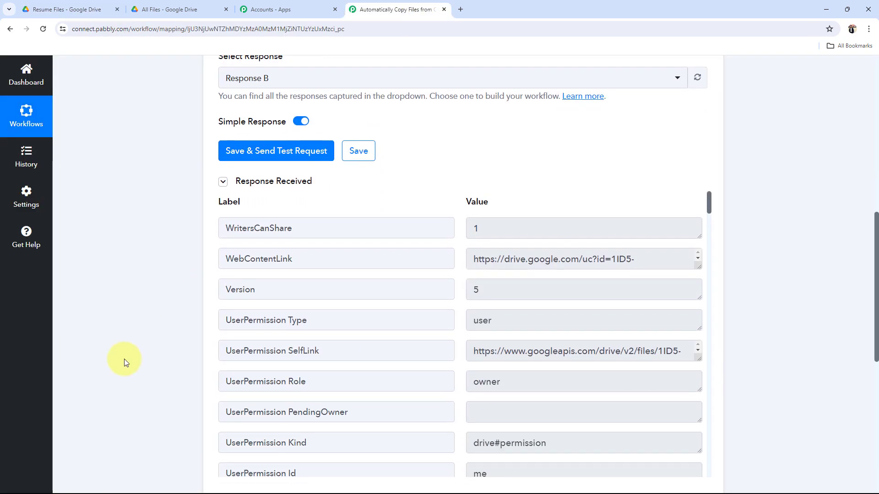
{"action": "left_click", "coordinate": [617, 261]}
{"action": "scroll", "coordinate": [617, 261], "scroll_direction": "down", "scroll_amount": 2}
{"action": "scroll", "coordinate": [94, 352], "scroll_direction": "down", "scroll_amount": 3}
{"action": "scroll", "coordinate": [471, 275], "scroll_direction": "down", "scroll_amount": 3}
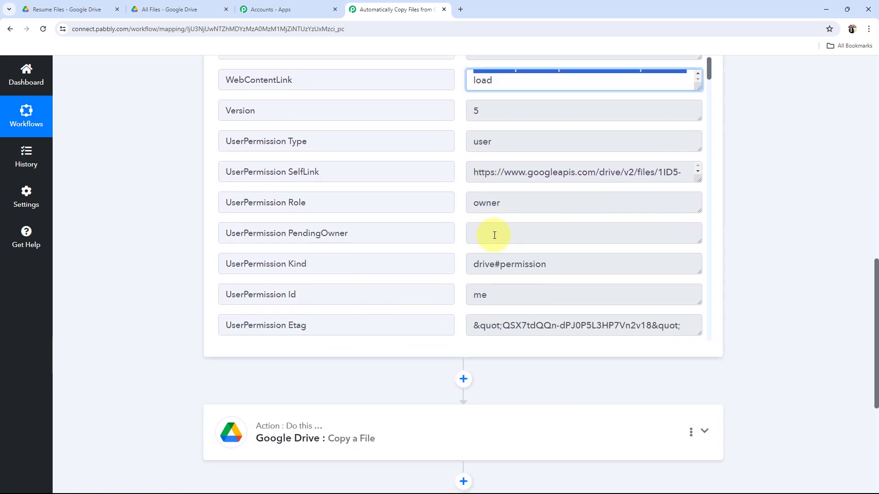
Examine the rest of the trigger's response, including the file's Title, ThumbnailLink, permissions, owner details and Id
{"action": "scroll", "coordinate": [521, 253], "scroll_direction": "down", "scroll_amount": 2}
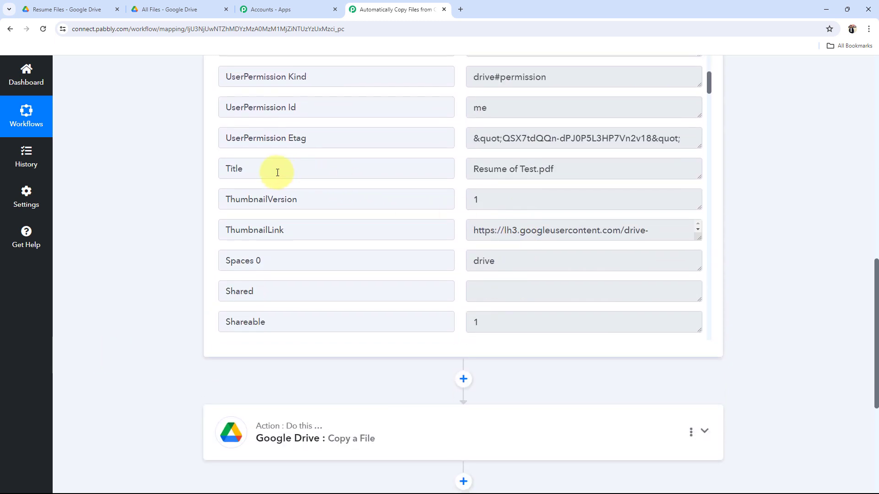
{"action": "left_click_drag", "start_coordinate": [568, 177], "coordinate": [455, 183]}
{"action": "scroll", "coordinate": [530, 258], "scroll_direction": "down", "scroll_amount": 2}
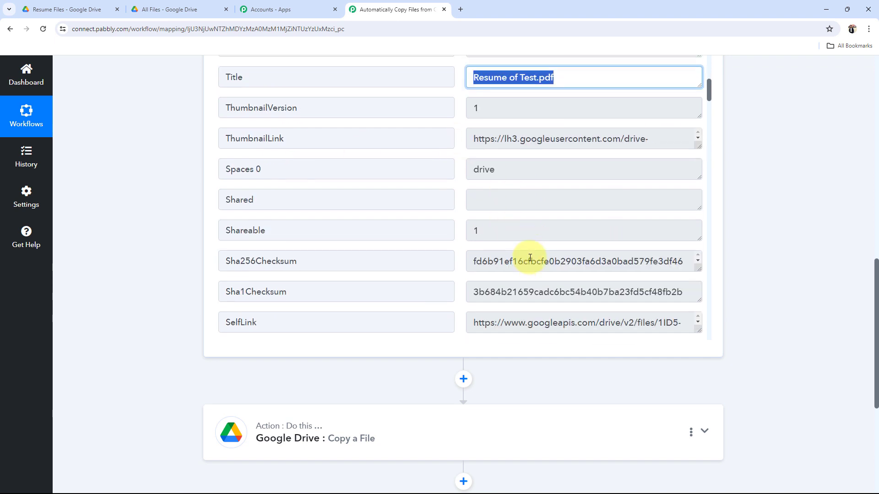
{"action": "scroll", "coordinate": [530, 258], "scroll_direction": "down", "scroll_amount": 2}
{"action": "left_click_drag", "start_coordinate": [483, 323], "coordinate": [673, 325]}
{"action": "left_click_drag", "start_coordinate": [474, 140], "coordinate": [679, 143]}
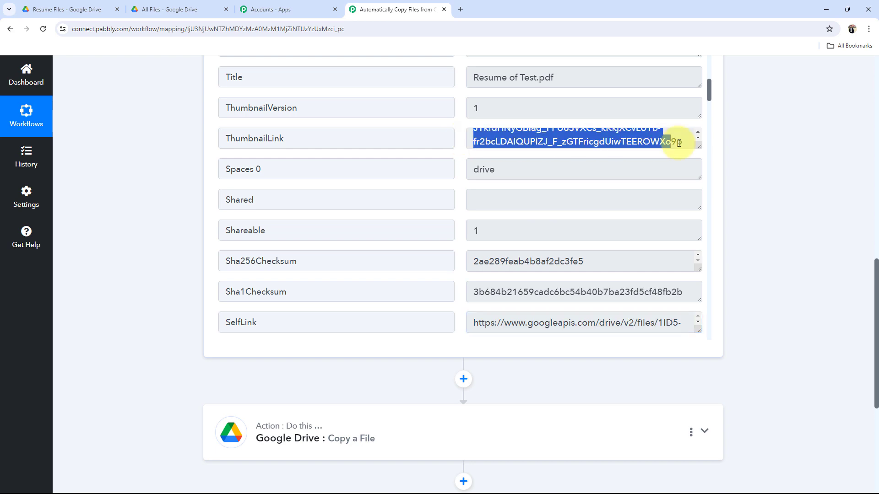
{"action": "scroll", "coordinate": [501, 294], "scroll_direction": "down", "scroll_amount": 3}
{"action": "scroll", "coordinate": [523, 287], "scroll_direction": "down", "scroll_amount": 5}
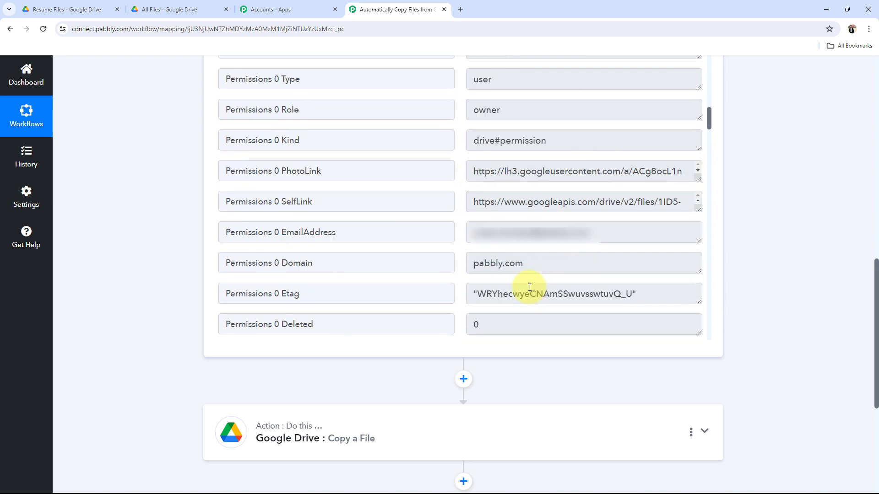
{"action": "scroll", "coordinate": [537, 293], "scroll_direction": "down", "scroll_amount": 7}
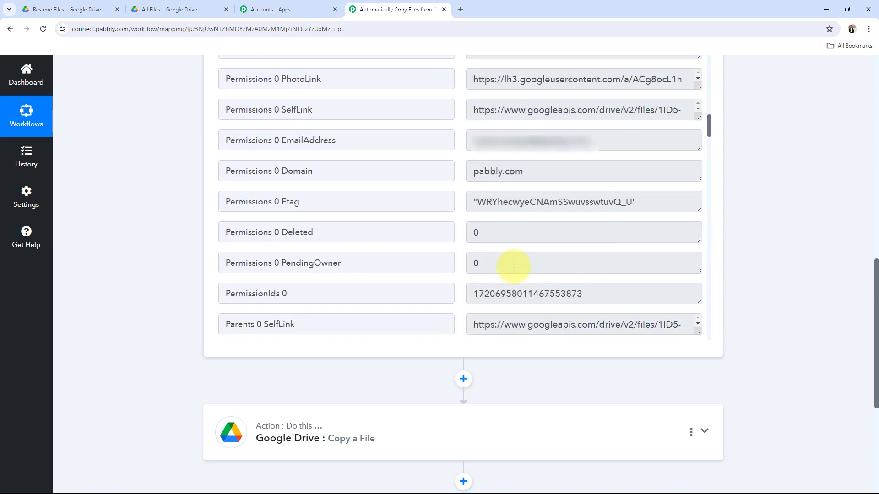
{"action": "scroll", "coordinate": [515, 265], "scroll_direction": "down", "scroll_amount": 12}
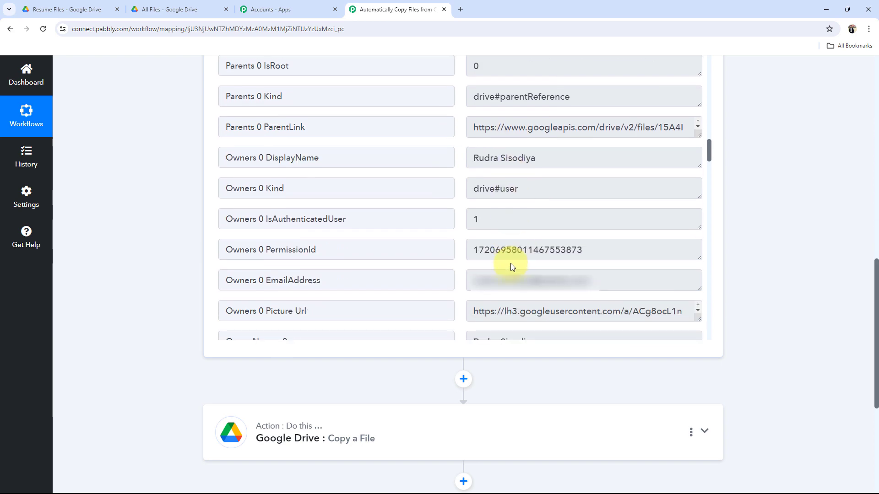
{"action": "scroll", "coordinate": [518, 261], "scroll_direction": "down", "scroll_amount": 7}
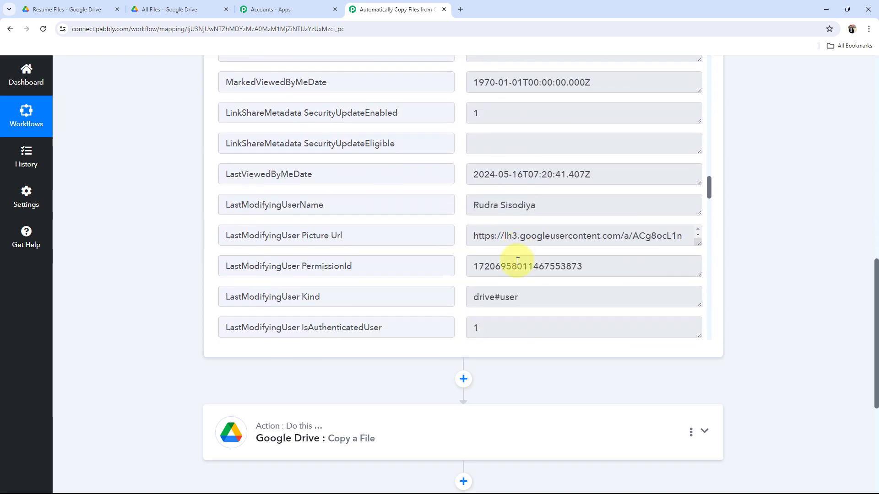
{"action": "scroll", "coordinate": [496, 283], "scroll_direction": "down", "scroll_amount": 3}
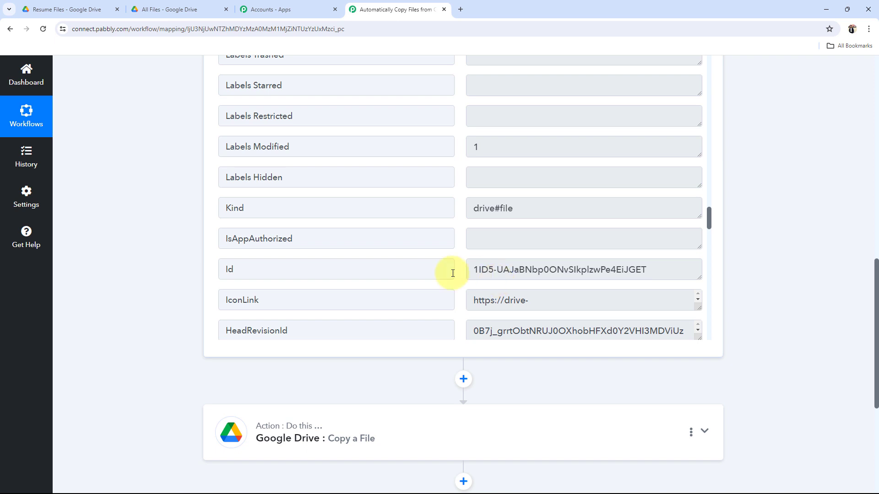
Check the uploaded file in the Resume Files folder, then highlight its Id in the trigger response
{"action": "left_click", "coordinate": [66, 9]}
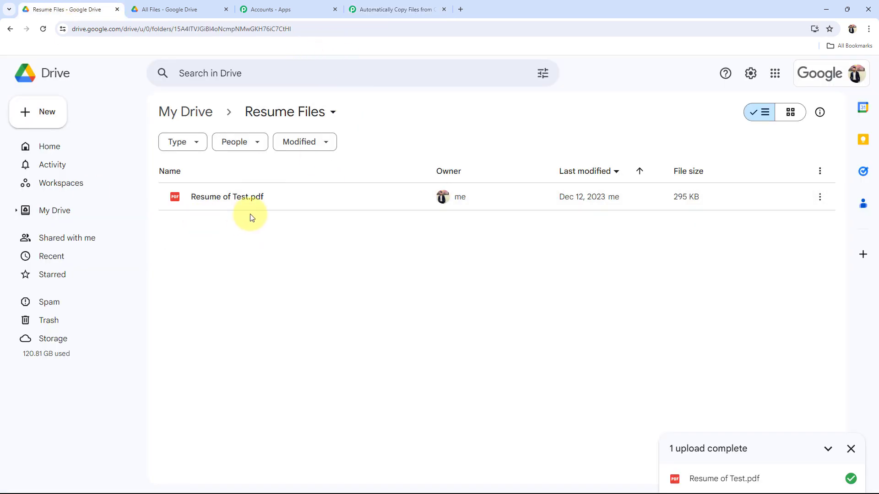
{"action": "left_click", "coordinate": [368, 10]}
{"action": "left_click_drag", "start_coordinate": [472, 271], "coordinate": [653, 288]}
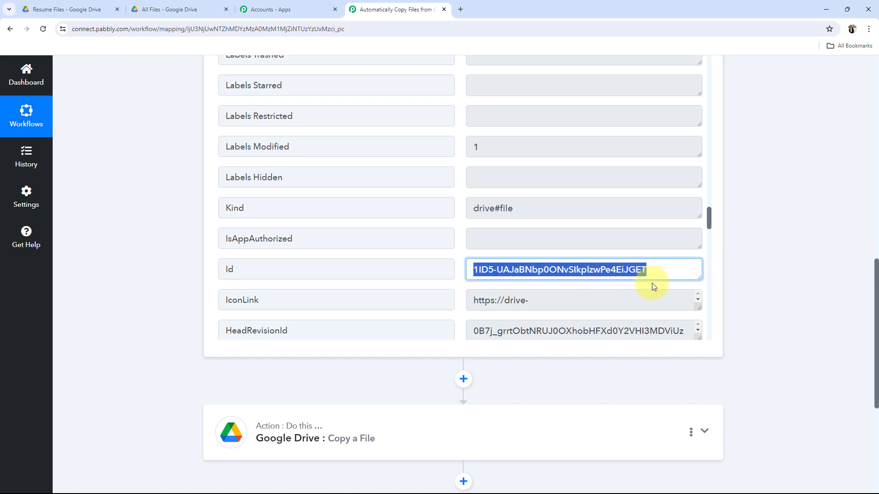
{"action": "left_click", "coordinate": [163, 284]}
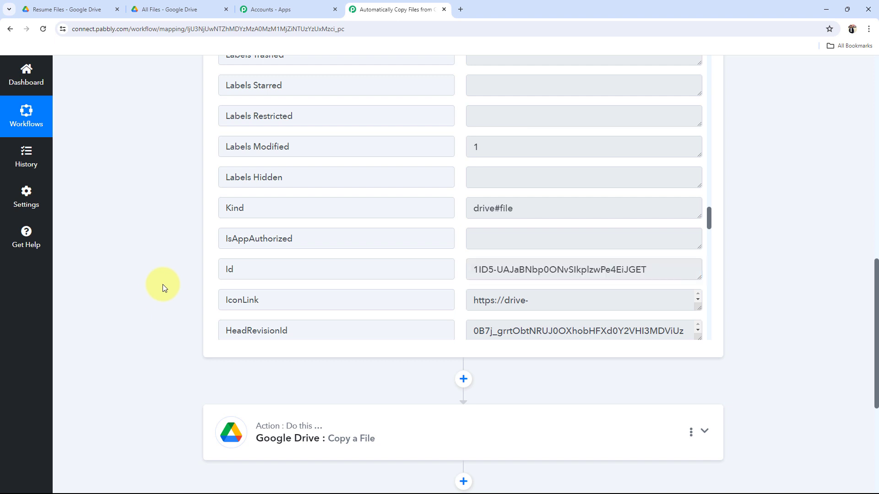
Collapse the New File in Specific Folder trigger and dismiss the upload notice in the Resume Files folder
{"action": "scroll", "coordinate": [163, 284], "scroll_direction": "up", "scroll_amount": 13}
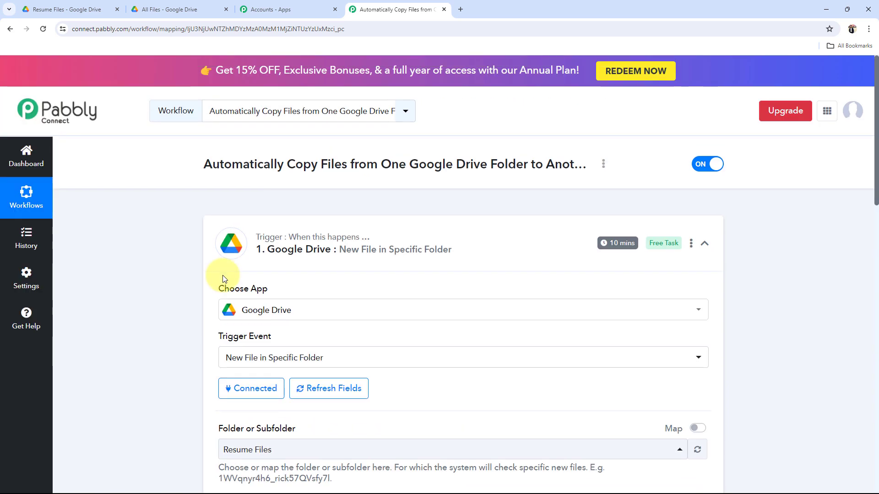
{"action": "left_click", "coordinate": [232, 259]}
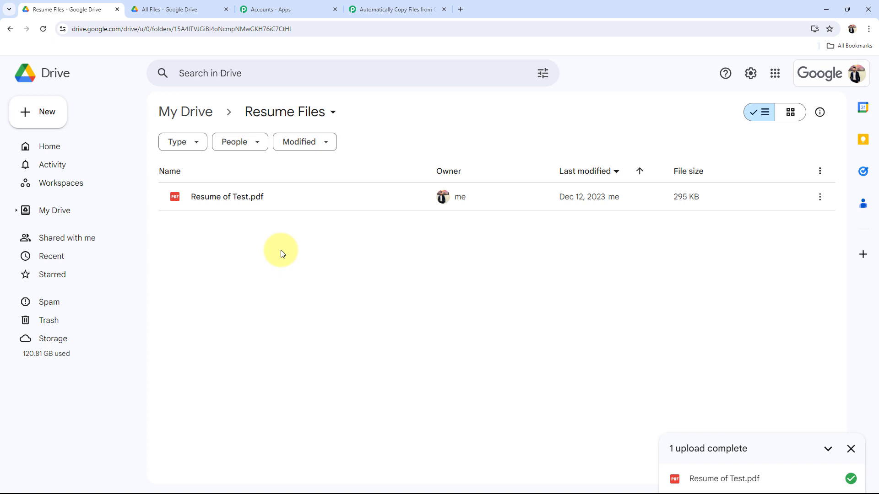
{"action": "left_click", "coordinate": [851, 449]}
{"action": "left_click", "coordinate": [389, 9]}
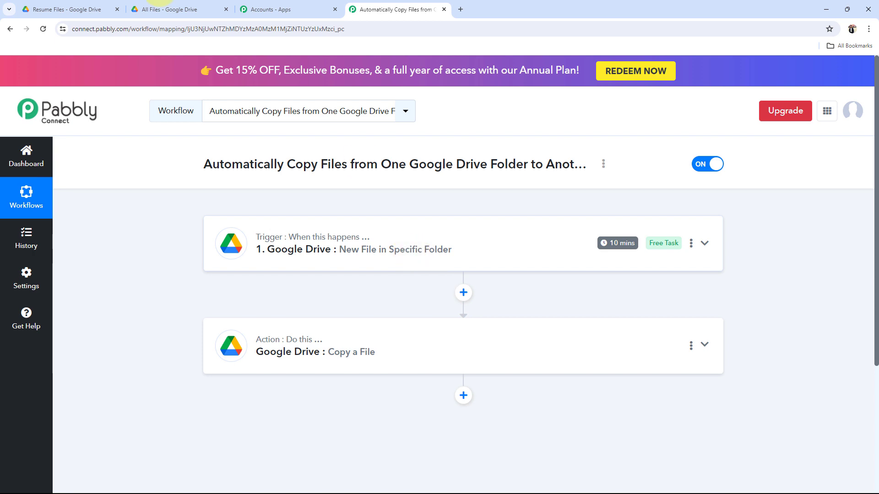
View the Resume Files and All Files folders in Google Drive and return to the Pabbly Connect workflow
{"action": "left_click", "coordinate": [110, 9]}
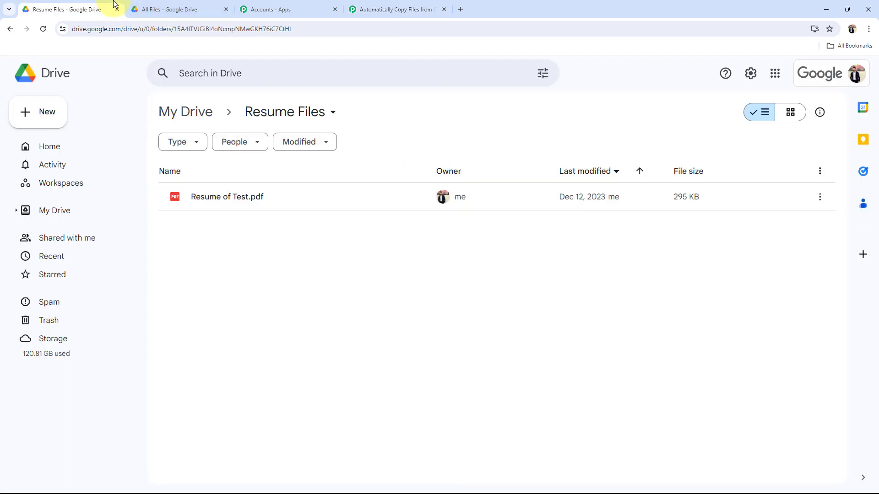
{"action": "left_click", "coordinate": [151, 8]}
{"action": "left_click", "coordinate": [359, 6]}
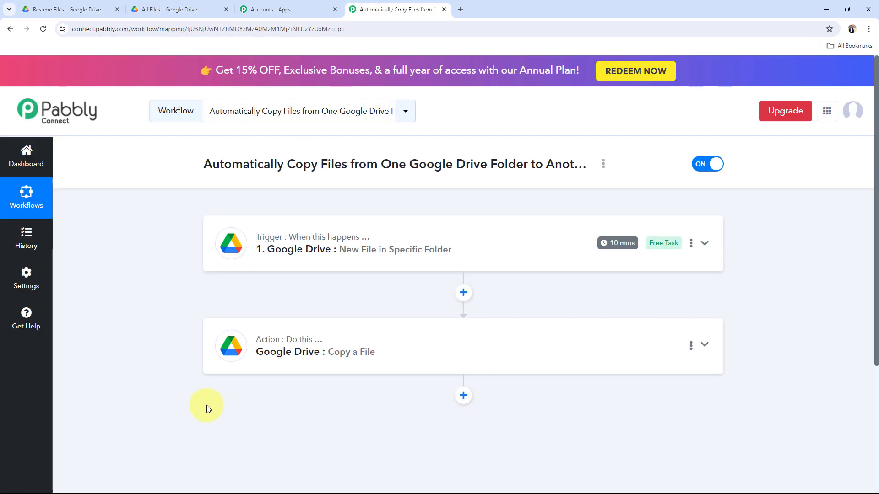
Expand the Copy a File action and connect it using the existing connection Google Drive #46
{"action": "left_click", "coordinate": [267, 349]}
{"action": "scroll", "coordinate": [272, 349], "scroll_direction": "down", "scroll_amount": 2}
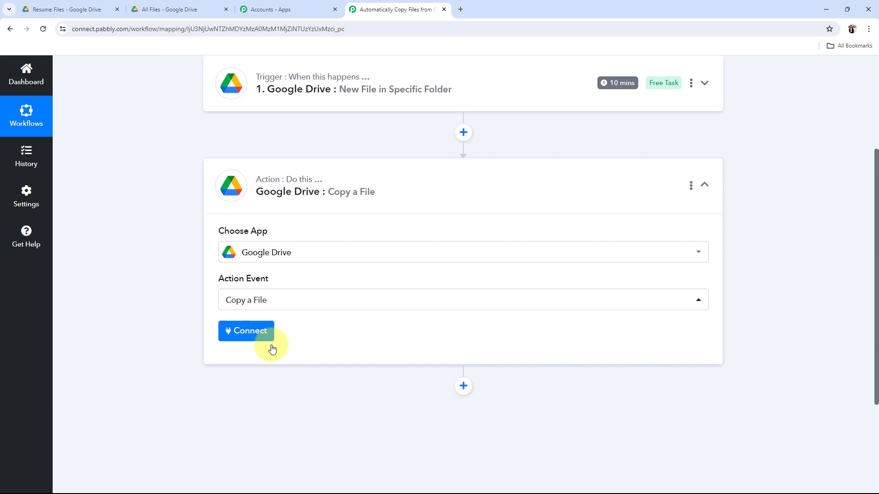
{"action": "left_click", "coordinate": [238, 335]}
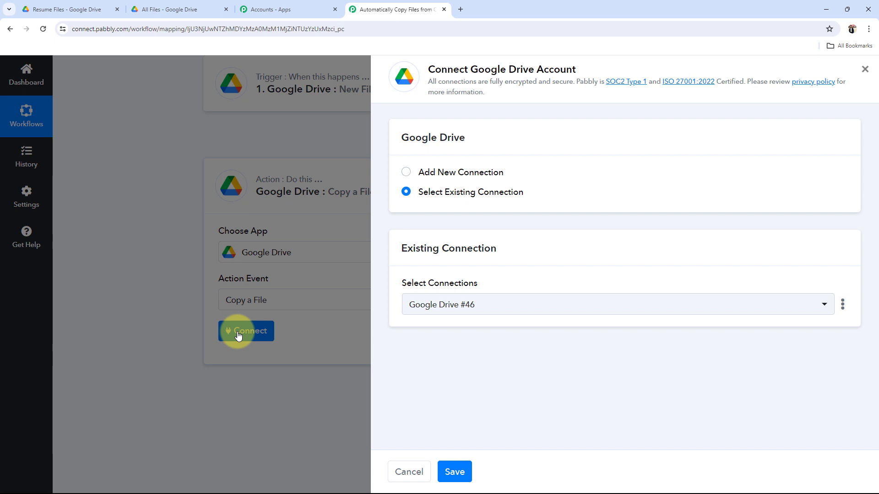
{"action": "left_click", "coordinate": [454, 472]}
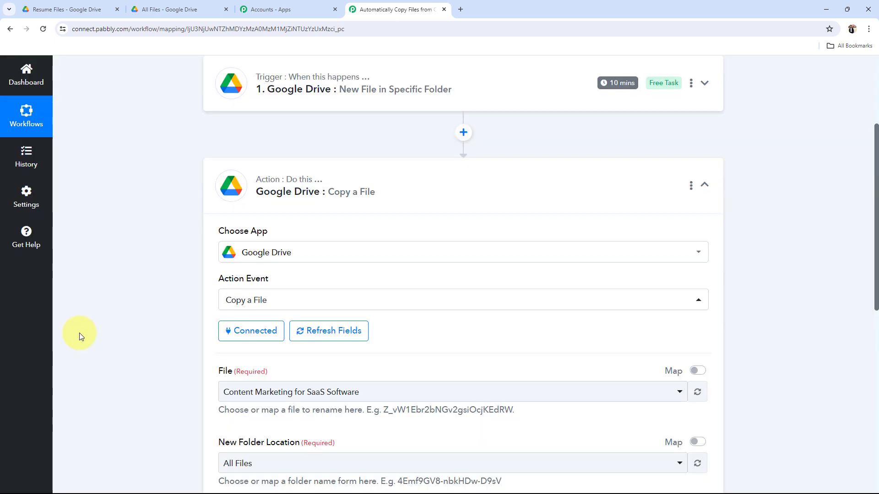
Select Resume of Test.pdf as the file to copy in the Copy a File action
{"action": "scroll", "coordinate": [156, 317], "scroll_direction": "down", "scroll_amount": 2}
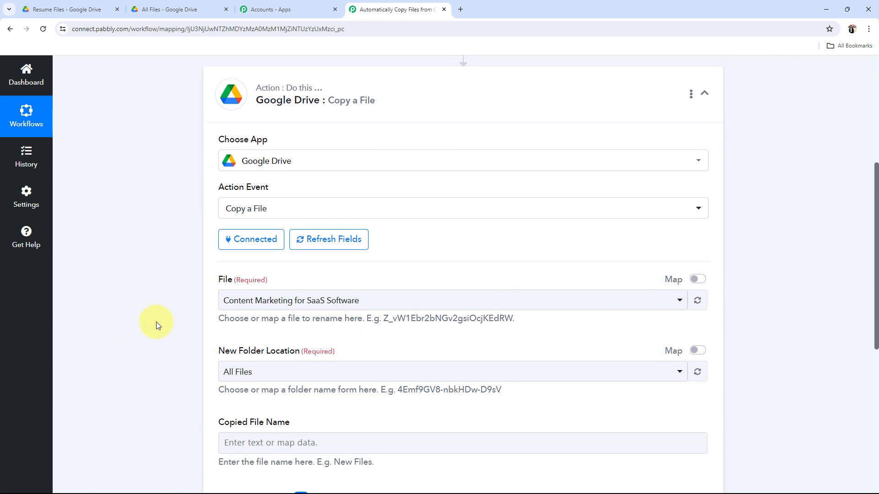
{"action": "left_click_drag", "start_coordinate": [215, 285], "coordinate": [227, 284]}
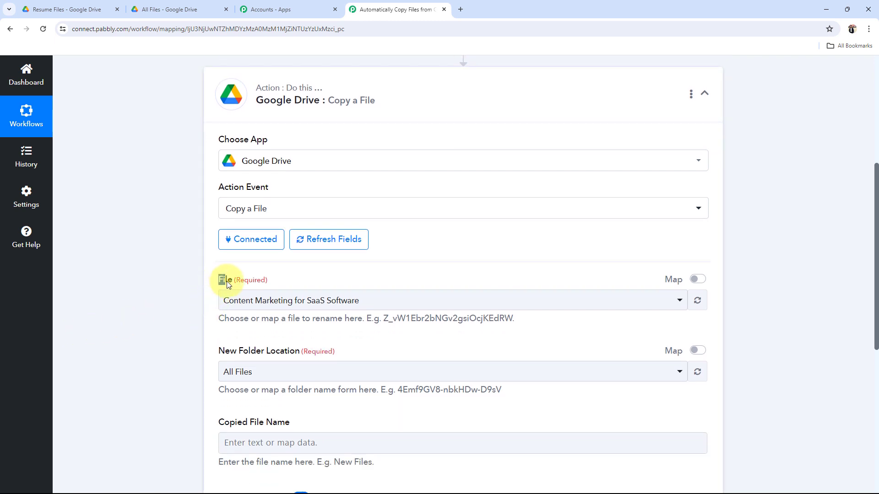
{"action": "left_click", "coordinate": [165, 274]}
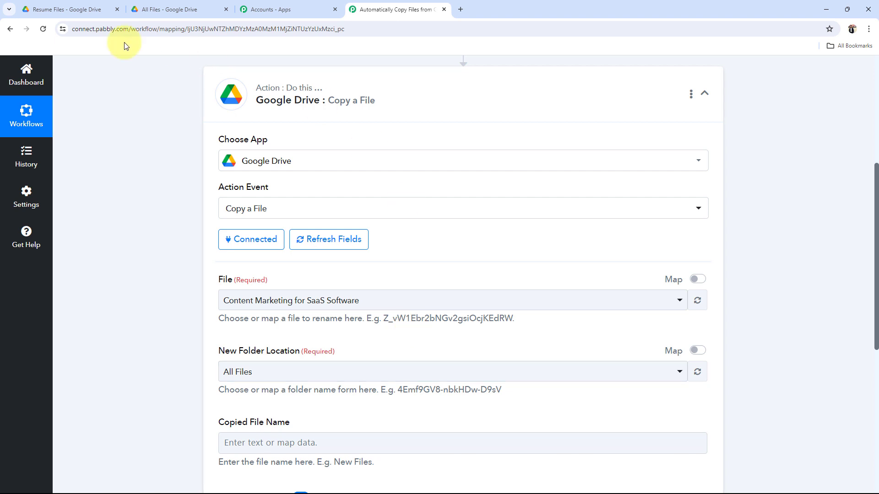
{"action": "left_click", "coordinate": [324, 311]}
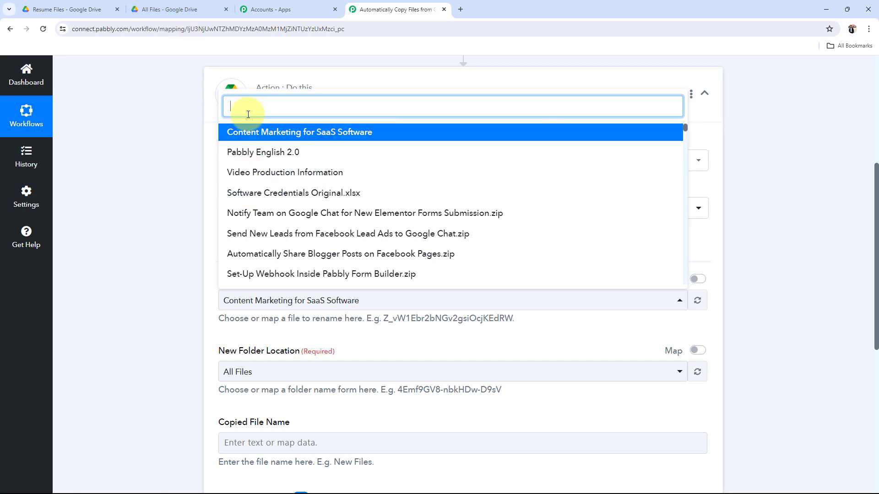
{"action": "scroll", "coordinate": [255, 235], "scroll_direction": "down", "scroll_amount": 2}
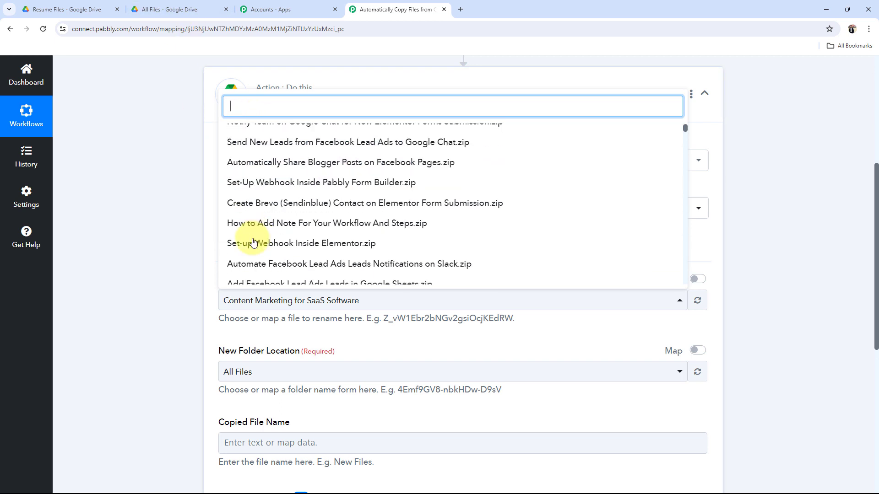
{"action": "scroll", "coordinate": [253, 253], "scroll_direction": "down", "scroll_amount": 2}
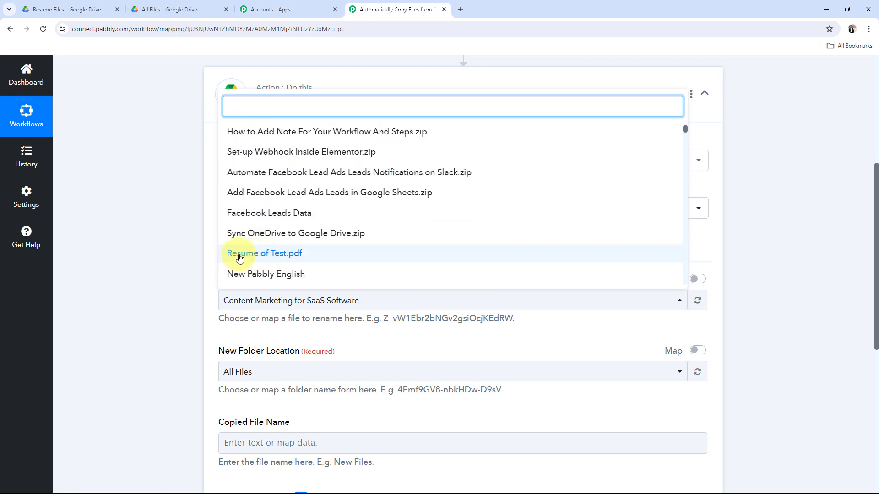
{"action": "left_click", "coordinate": [238, 258]}
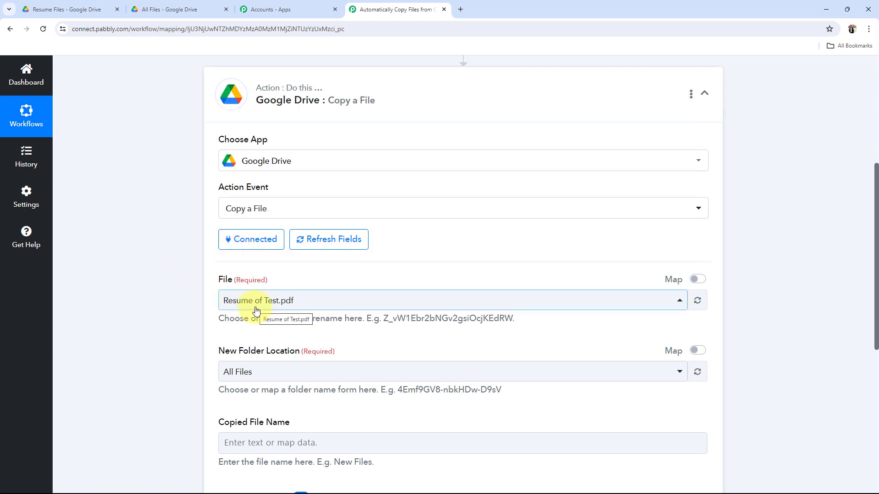
Compare the source folder Resume Files with the destination folder All Files in Google Drive, returning to the workflow
{"action": "left_click", "coordinate": [28, 8]}
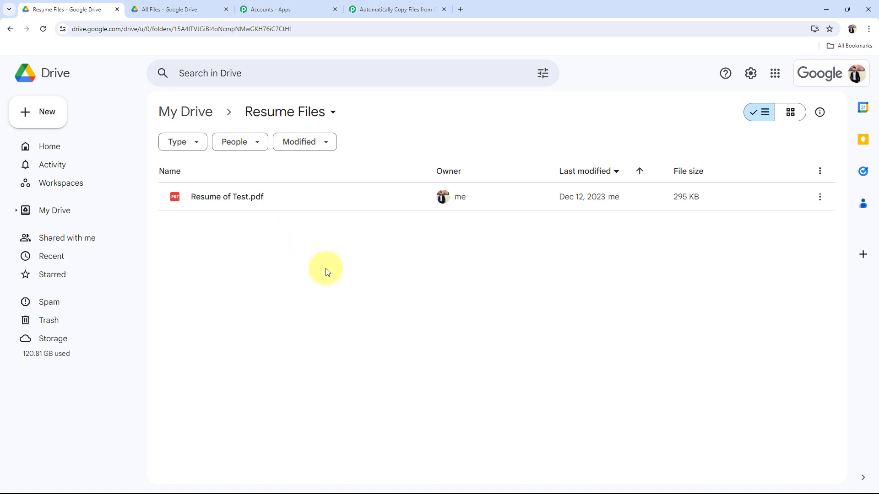
{"action": "left_click", "coordinate": [406, 7]}
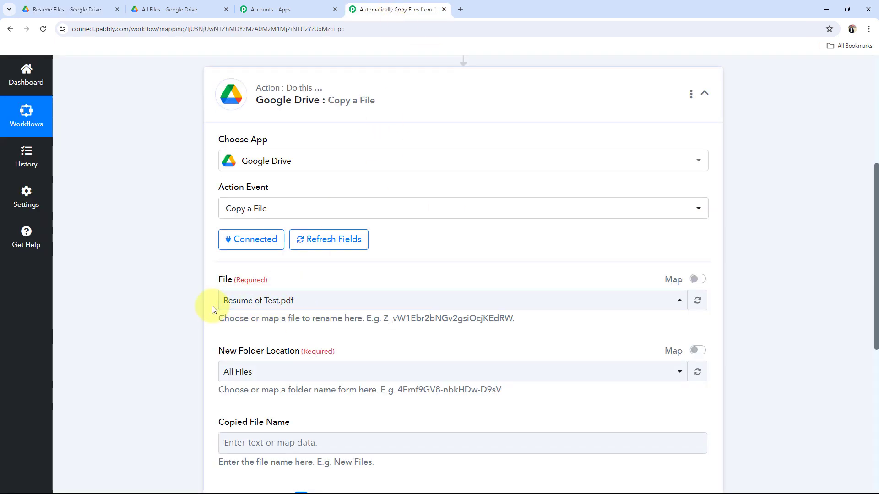
{"action": "left_click", "coordinate": [155, 8]}
{"action": "left_click", "coordinate": [392, 9]}
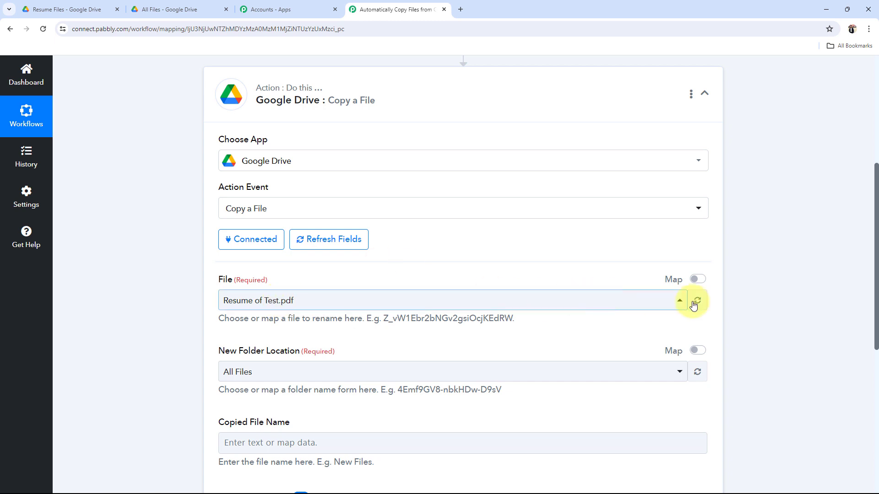
Turn on mapping for the Copy a File action's File field and clear the file ID in it
{"action": "left_click", "coordinate": [697, 279]}
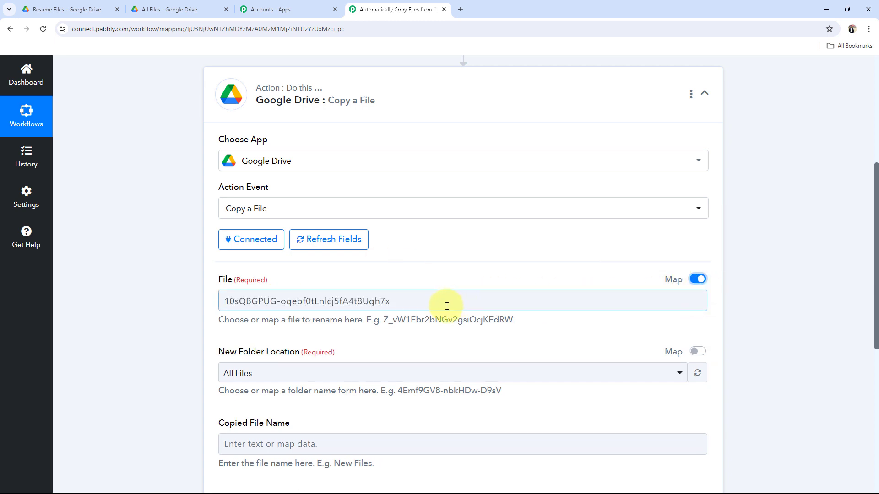
{"action": "left_click_drag", "start_coordinate": [457, 301], "coordinate": [205, 319]}
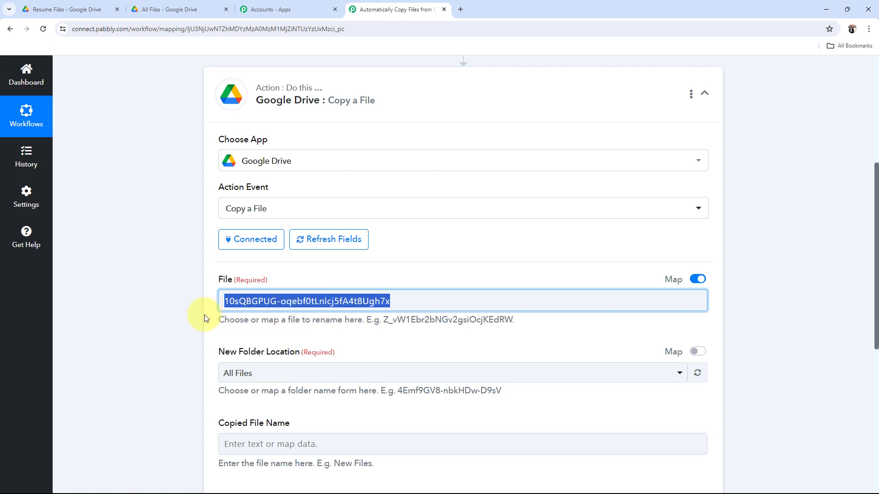
{"action": "key", "text": "BackSpace"}
{"action": "left_click", "coordinate": [204, 318]}
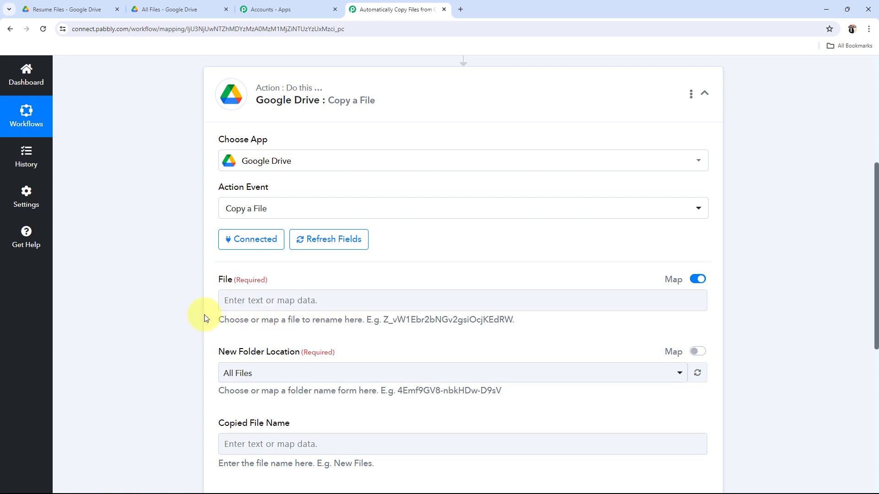
Review the Copy a File action's fields and switch to the Resume Files folder in Google Drive
{"action": "scroll", "coordinate": [197, 320], "scroll_direction": "up", "scroll_amount": 5}
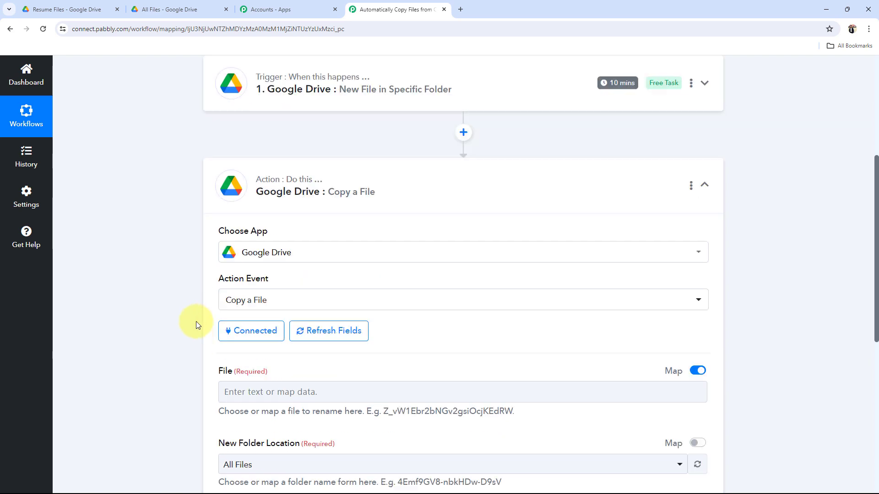
{"action": "scroll", "coordinate": [151, 343], "scroll_direction": "down", "scroll_amount": 7}
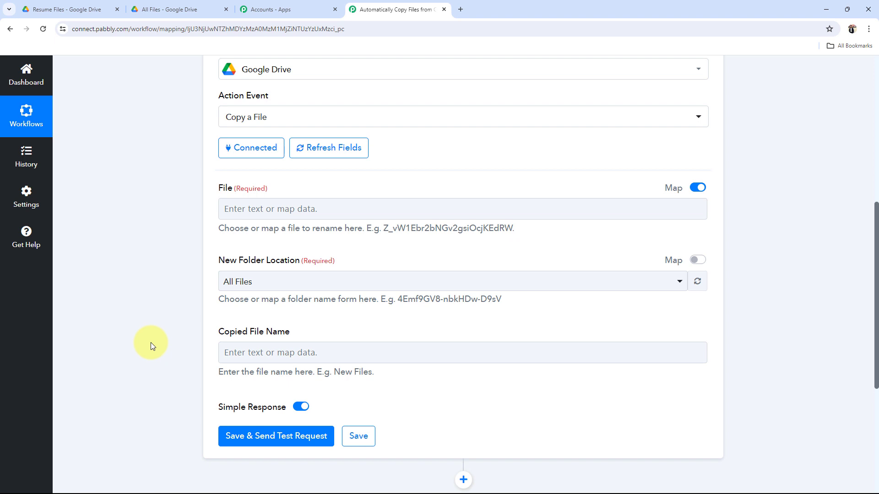
{"action": "left_click", "coordinate": [60, 9]}
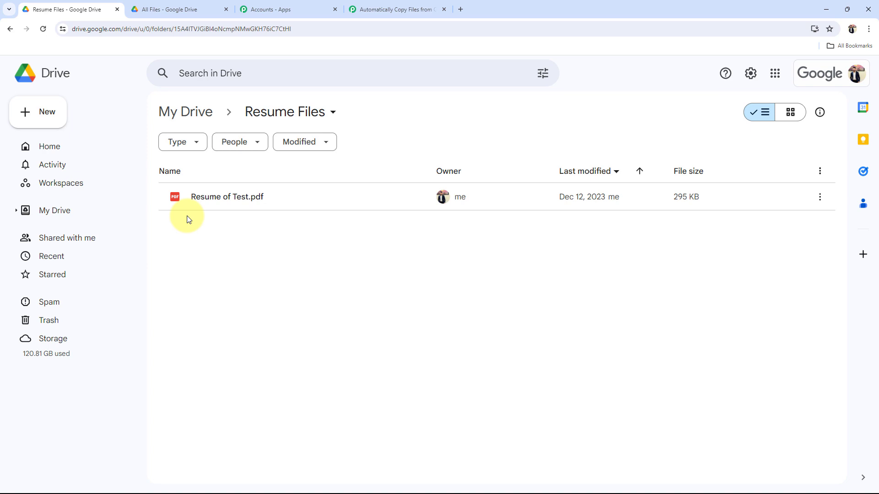
Return to the Pabbly Connect workflow and review its New File in Specific Folder trigger and the Copy a File action's fields
{"action": "left_click", "coordinate": [401, 9]}
{"action": "scroll", "coordinate": [147, 290], "scroll_direction": "up", "scroll_amount": 8}
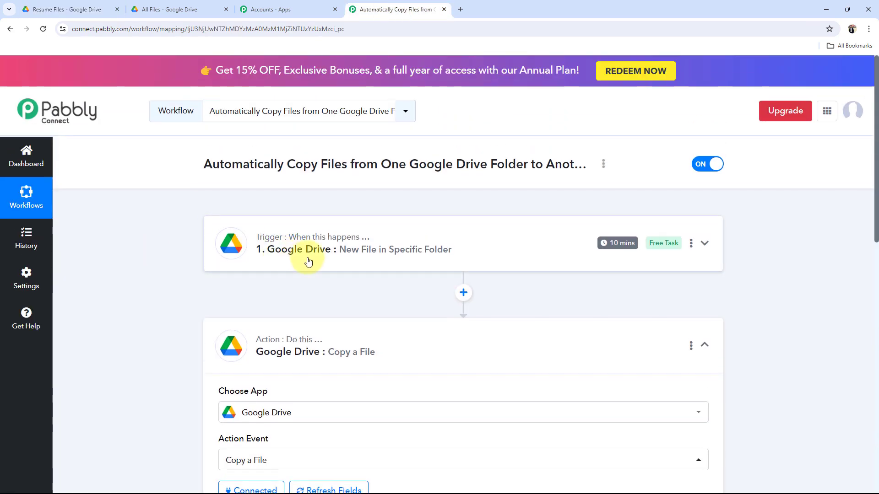
{"action": "scroll", "coordinate": [128, 309], "scroll_direction": "down", "scroll_amount": 1}
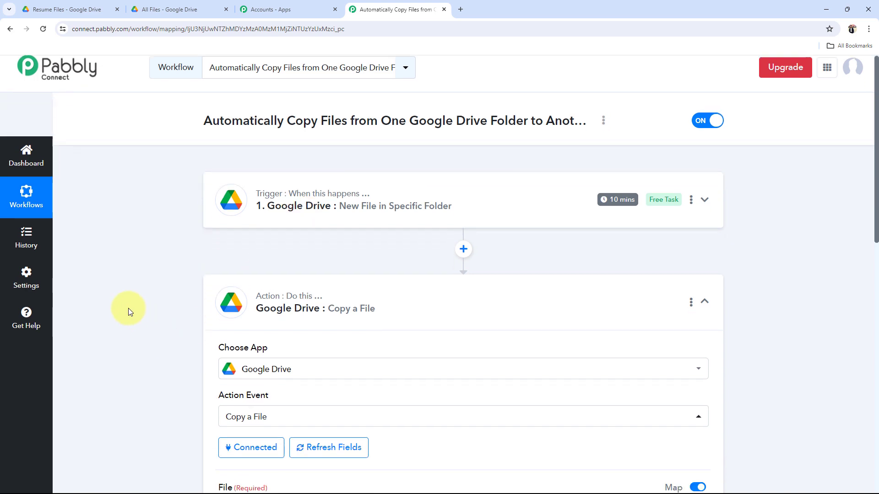
{"action": "scroll", "coordinate": [128, 309], "scroll_direction": "down", "scroll_amount": 5}
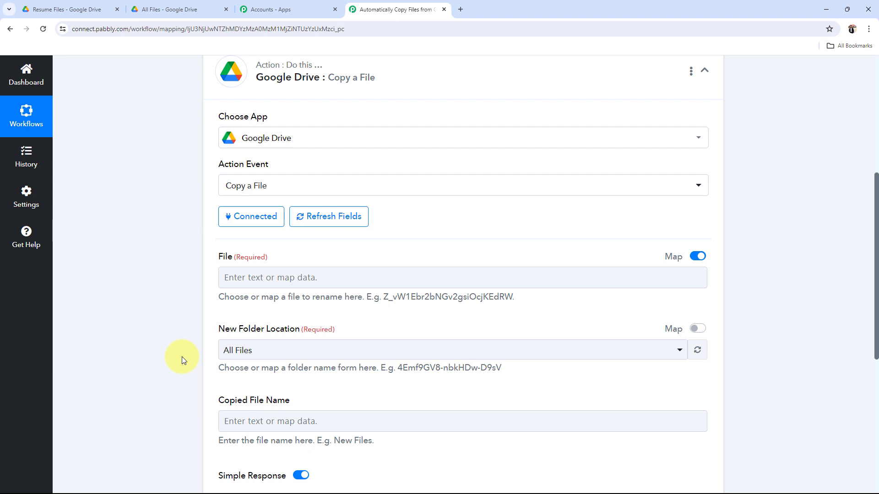
{"action": "left_click", "coordinate": [237, 275]}
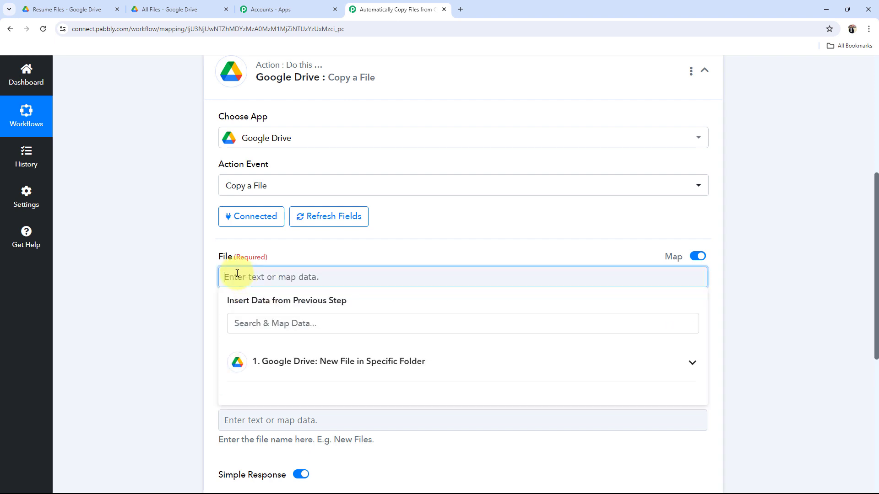
{"action": "left_click", "coordinate": [150, 273]}
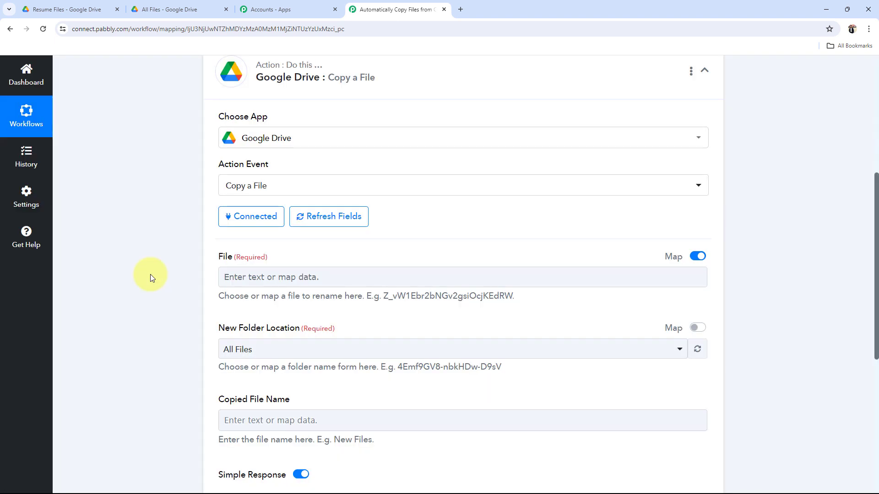
{"action": "scroll", "coordinate": [147, 300], "scroll_direction": "up", "scroll_amount": 1}
{"action": "scroll", "coordinate": [147, 301], "scroll_direction": "up", "scroll_amount": 5}
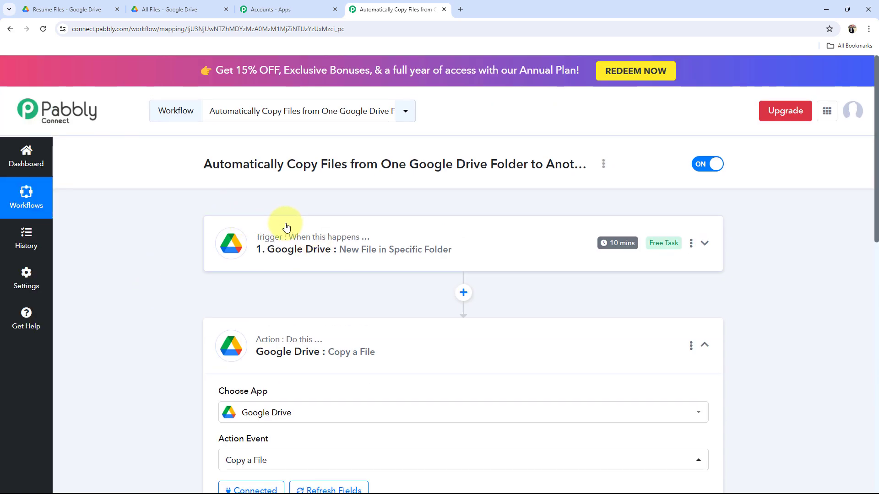
{"action": "scroll", "coordinate": [158, 313], "scroll_direction": "down", "scroll_amount": 6}
{"action": "scroll", "coordinate": [163, 315], "scroll_direction": "down", "scroll_amount": 1}
Map the Copy a File action's File field to the Id from the New File in Specific Folder trigger, searching the data for "id"
{"action": "left_click", "coordinate": [245, 240]}
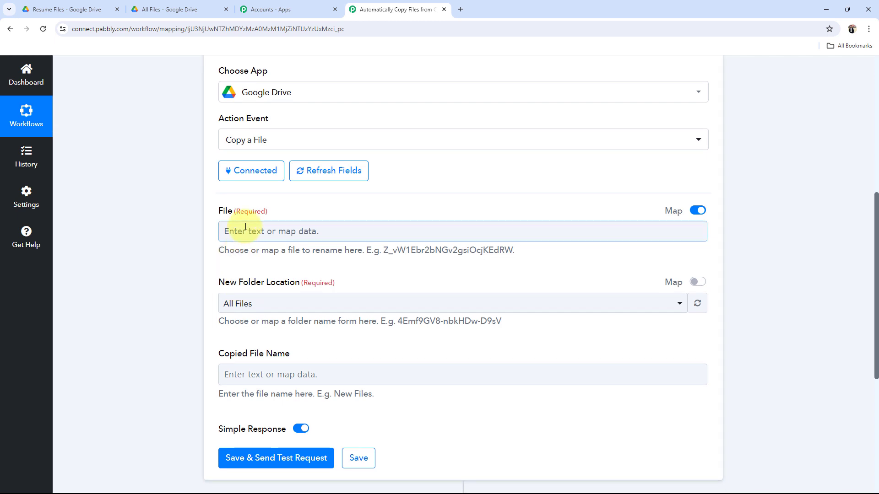
{"action": "left_click", "coordinate": [245, 233]}
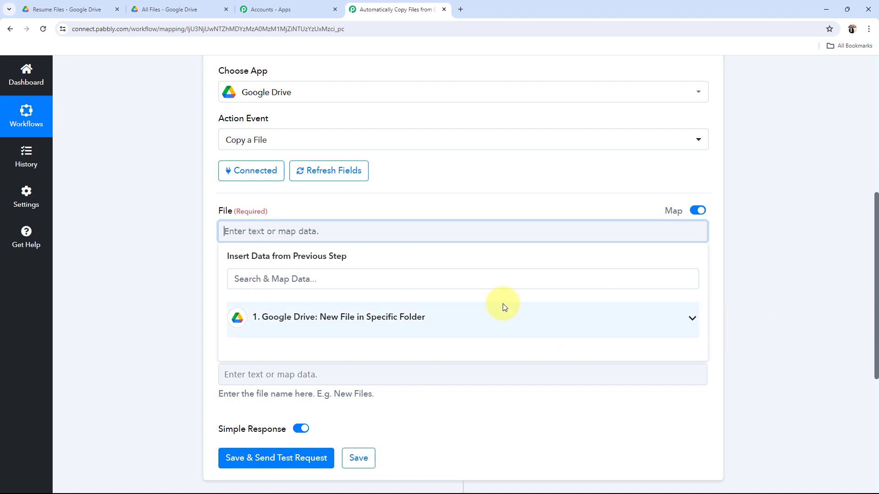
{"action": "left_click", "coordinate": [693, 323]}
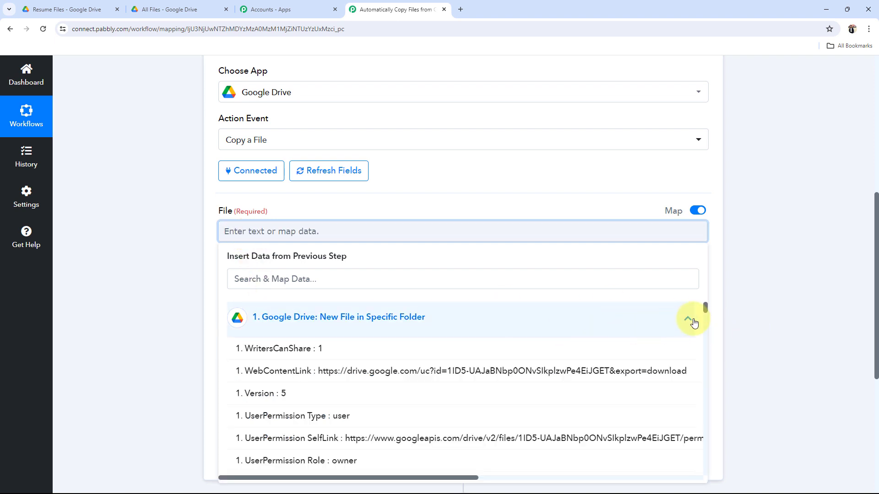
{"action": "scroll", "coordinate": [368, 358], "scroll_direction": "down", "scroll_amount": 6}
{"action": "scroll", "coordinate": [370, 360], "scroll_direction": "down", "scroll_amount": 15}
{"action": "scroll", "coordinate": [370, 361], "scroll_direction": "down", "scroll_amount": 5}
{"action": "scroll", "coordinate": [348, 357], "scroll_direction": "up", "scroll_amount": 2}
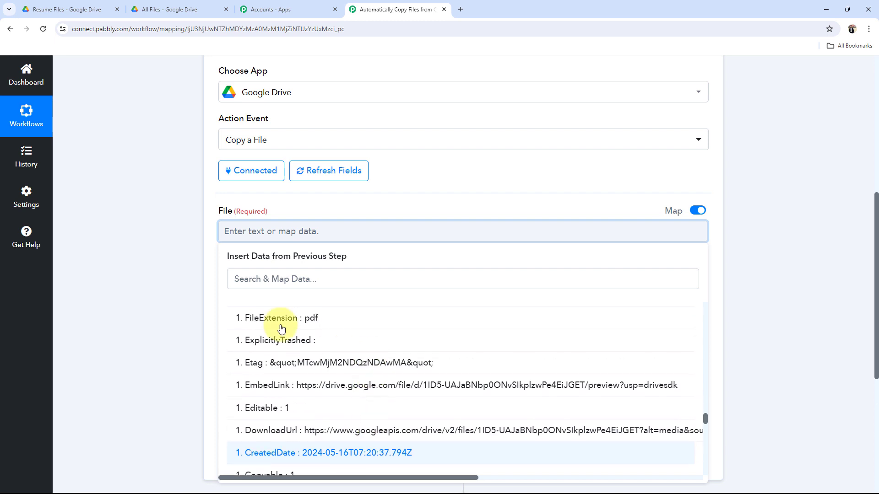
{"action": "left_click", "coordinate": [255, 285]}
{"action": "type", "text": "id"}
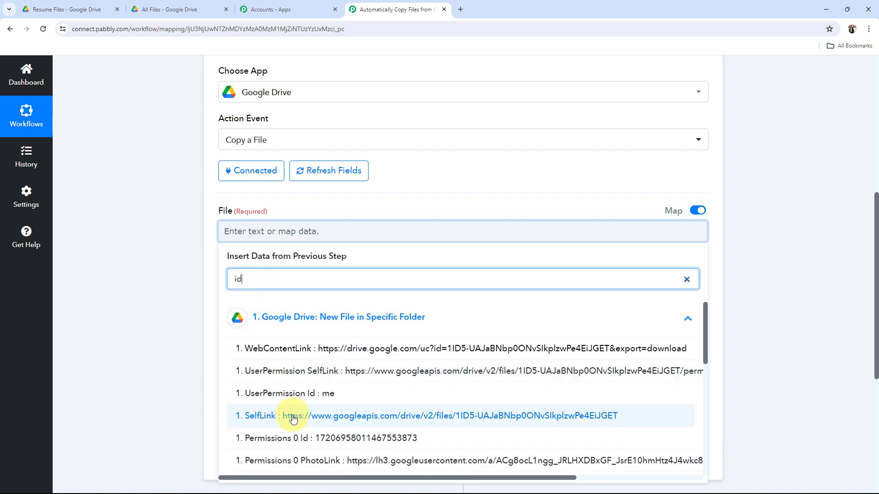
{"action": "scroll", "coordinate": [293, 413], "scroll_direction": "down", "scroll_amount": 4}
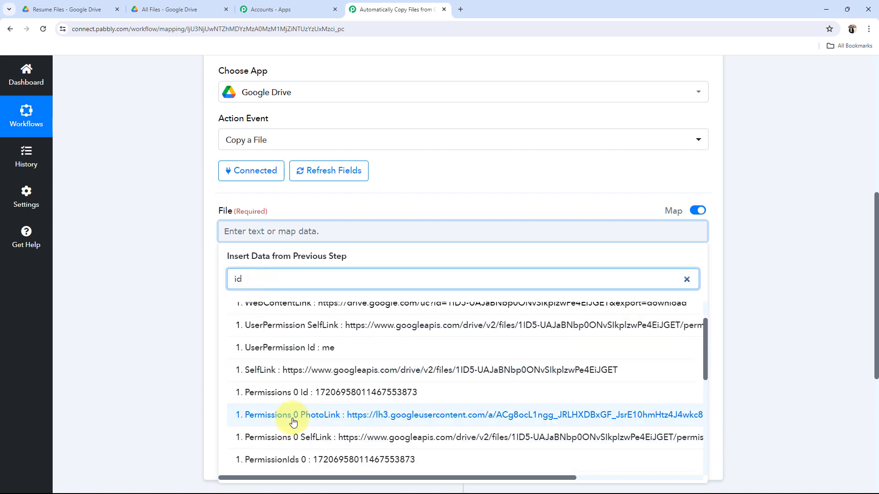
{"action": "scroll", "coordinate": [293, 422], "scroll_direction": "down", "scroll_amount": 2}
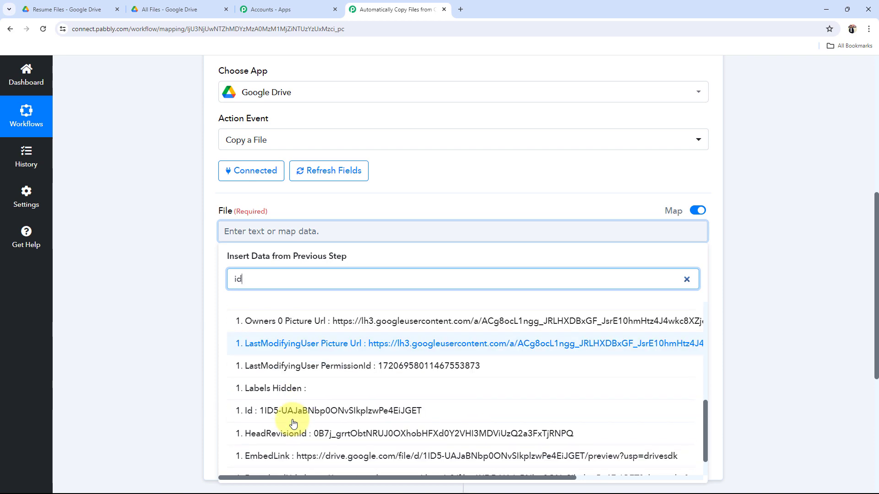
{"action": "left_click", "coordinate": [263, 414]}
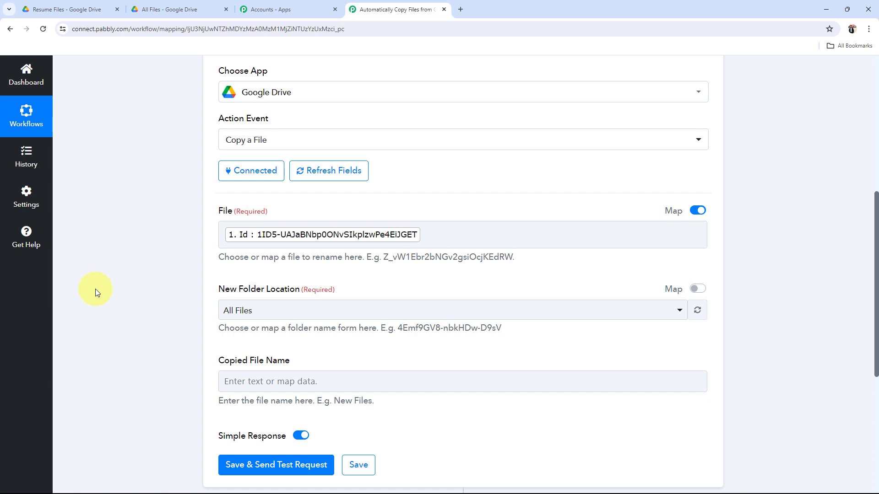
Compare the Copy a File action's file and folder settings with the Resume Files and All Files folders in Google Drive, returning to the workflow
{"action": "left_click", "coordinate": [59, 8]}
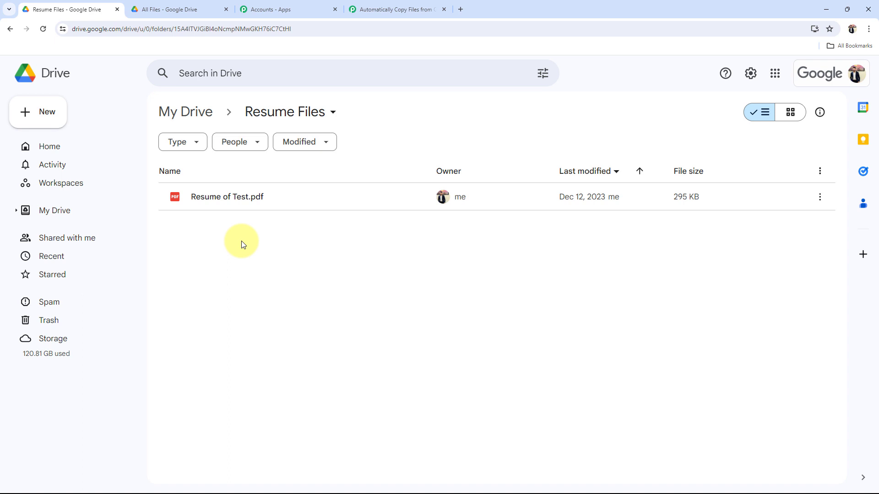
{"action": "left_click", "coordinate": [397, 9]}
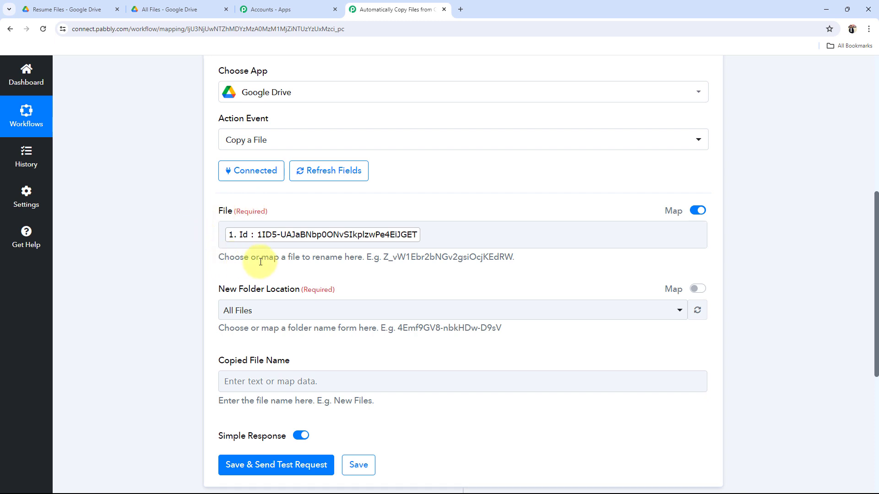
{"action": "left_click", "coordinate": [59, 9]}
{"action": "left_click", "coordinate": [180, 8]}
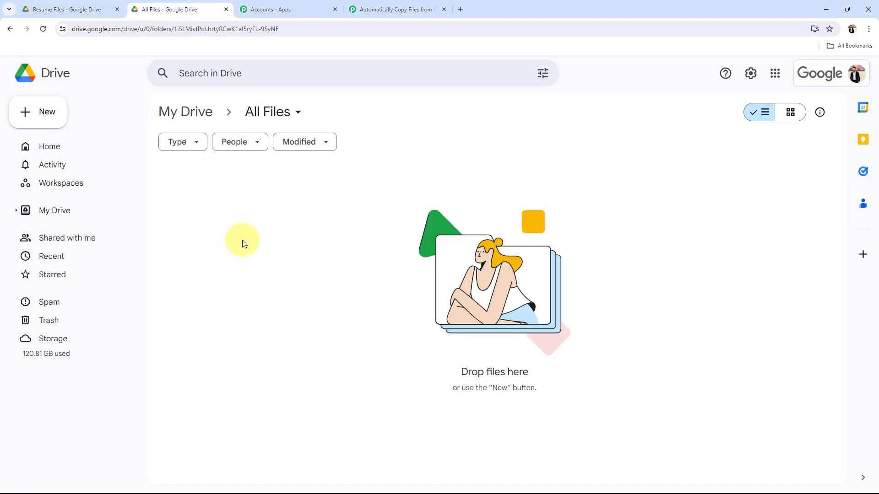
{"action": "left_click", "coordinate": [391, 9]}
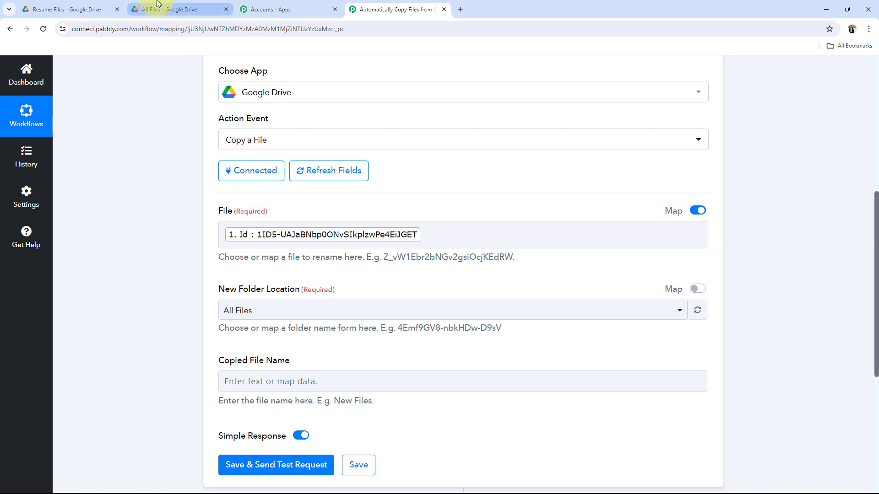
{"action": "left_click", "coordinate": [178, 9]}
{"action": "left_click", "coordinate": [392, 5]}
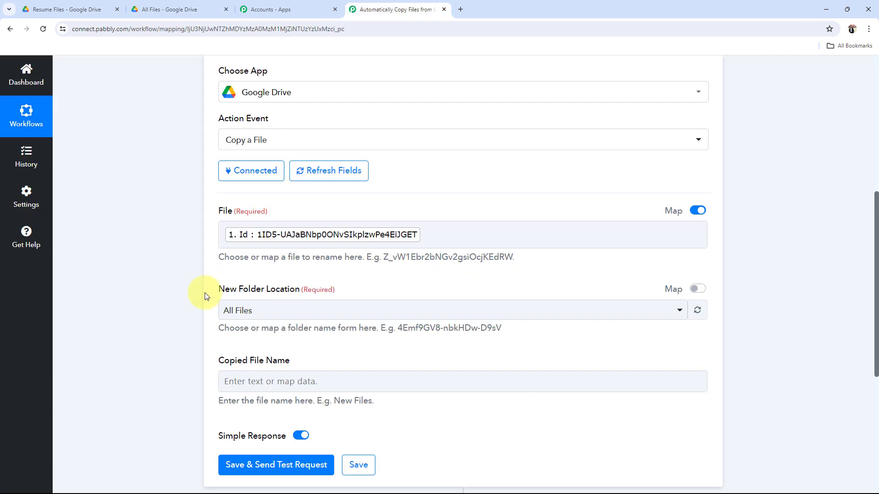
{"action": "scroll", "coordinate": [226, 235], "scroll_direction": "down", "scroll_amount": 2}
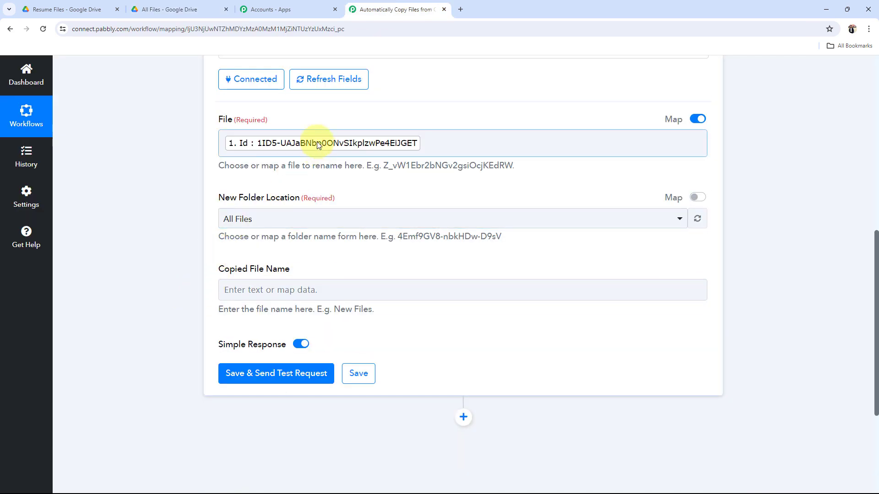
{"action": "left_click", "coordinate": [246, 228]}
{"action": "left_click", "coordinate": [239, 270]}
{"action": "left_click", "coordinate": [169, 9]}
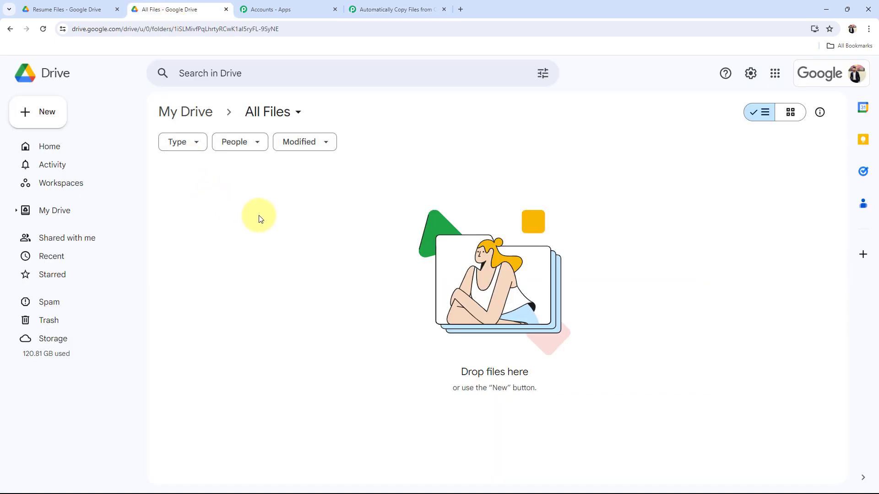
{"action": "left_click", "coordinate": [363, 8]}
Map Copied File Name to the trigger's Title value, Resume of Test.pdf, searching the data for "res"
{"action": "scroll", "coordinate": [147, 272], "scroll_direction": "down", "scroll_amount": 1}
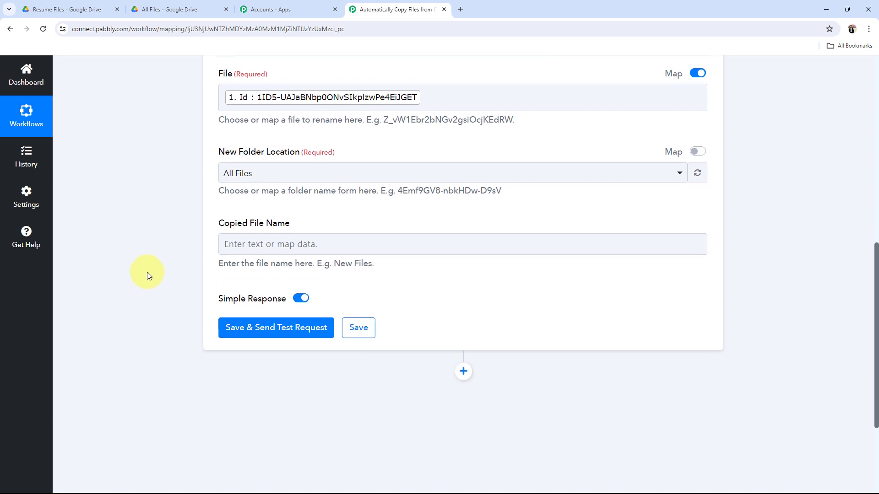
{"action": "left_click_drag", "start_coordinate": [230, 223], "coordinate": [333, 225]}
{"action": "left_click", "coordinate": [230, 243]}
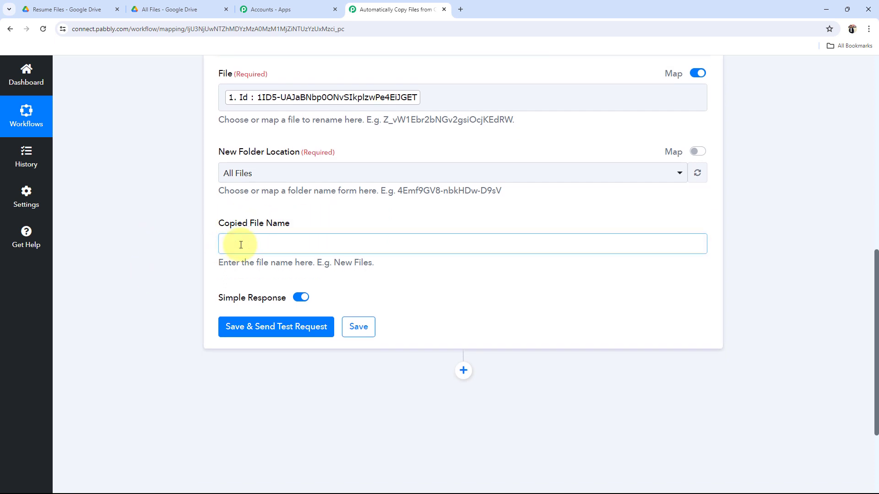
{"action": "left_click", "coordinate": [303, 333]}
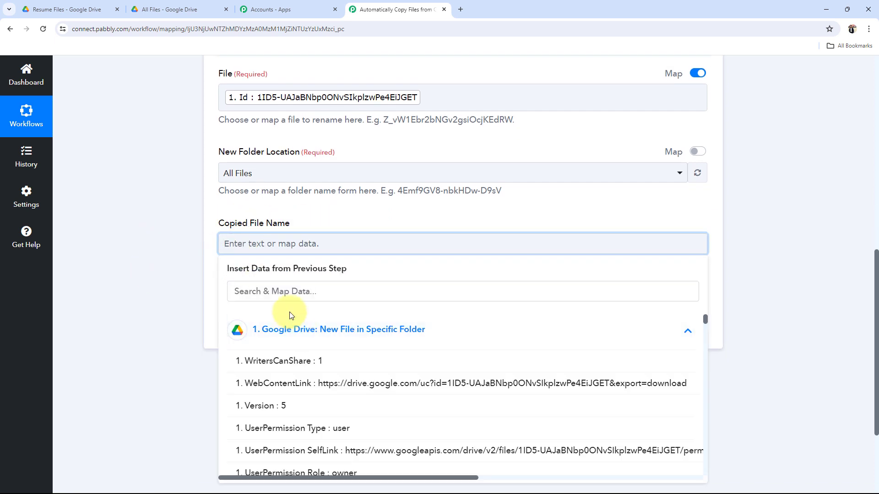
{"action": "left_click", "coordinate": [276, 295]}
{"action": "type", "text": "res"}
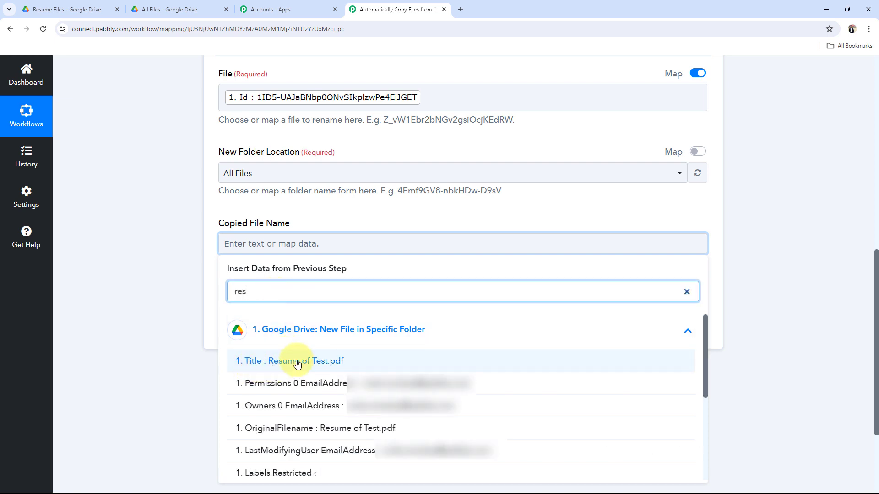
{"action": "left_click", "coordinate": [298, 364]}
{"action": "left_click", "coordinate": [90, 229]}
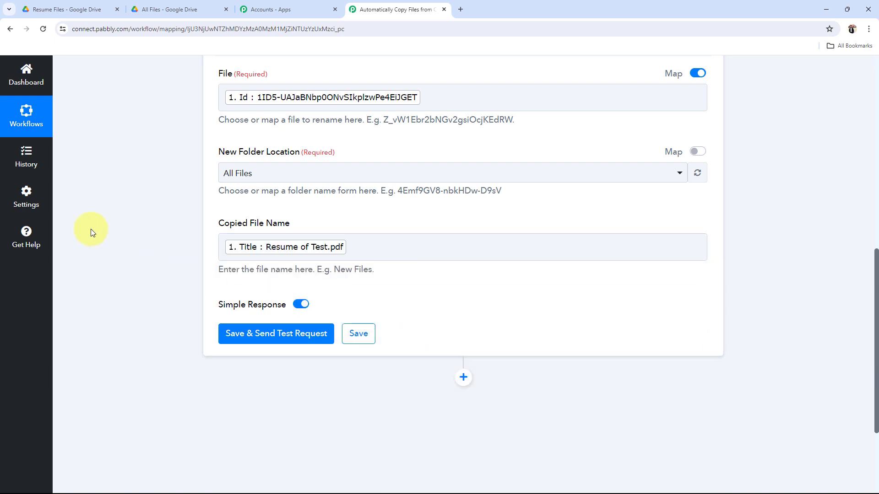
Check the Resume Files and All Files folders in Google Drive against the mapped fields, returning to the workflow
{"action": "left_click", "coordinate": [83, 10]}
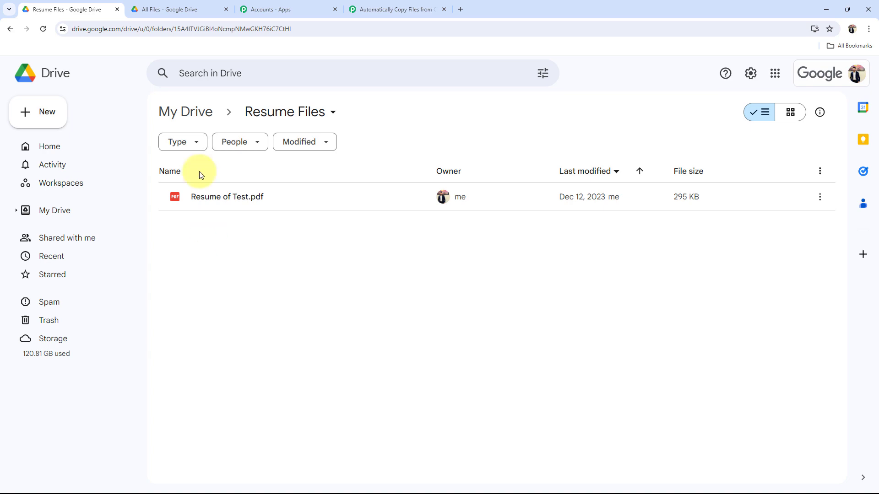
{"action": "left_click", "coordinate": [177, 8]}
{"action": "left_click", "coordinate": [371, 4]}
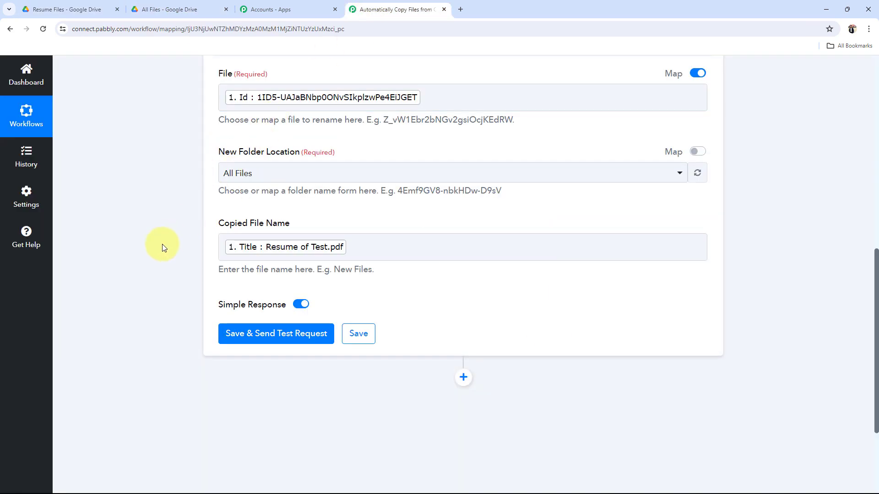
{"action": "scroll", "coordinate": [162, 243], "scroll_direction": "up", "scroll_amount": 2}
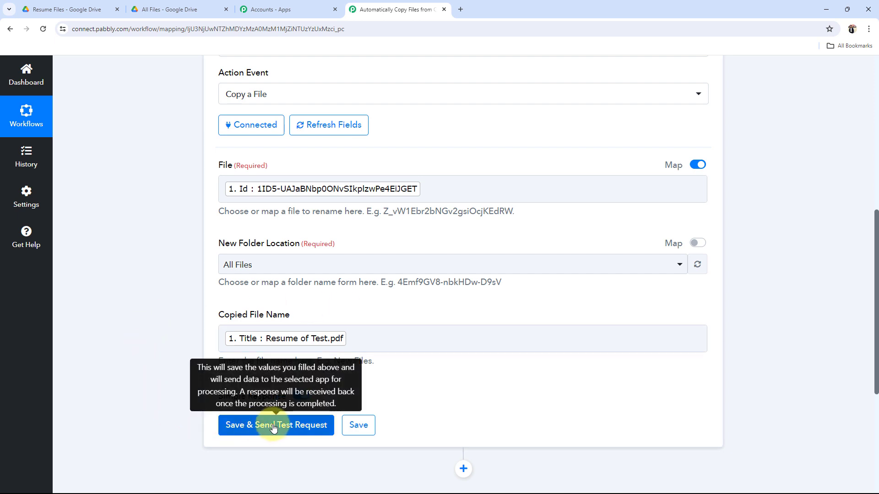
{"action": "left_click", "coordinate": [206, 9]}
{"action": "left_click", "coordinate": [385, 9]}
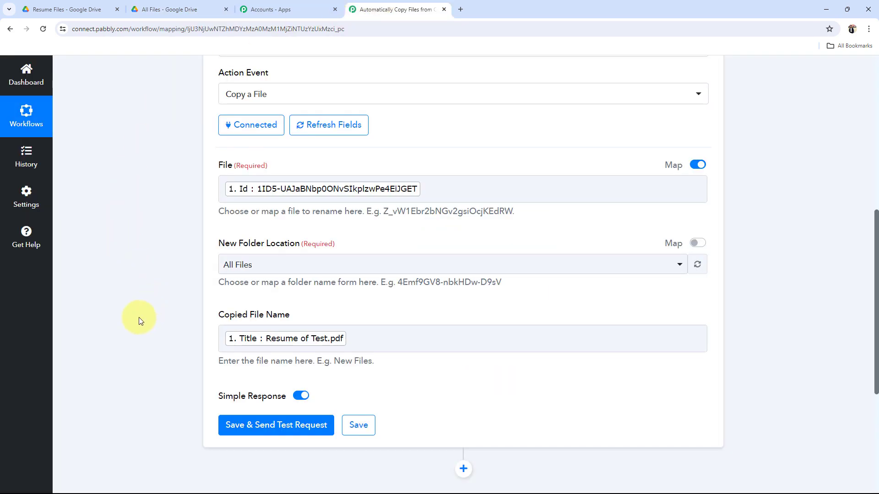
Save the Copy a File action with a test request and examine the Id, Name and MimeType values in the response
{"action": "left_click", "coordinate": [275, 423]}
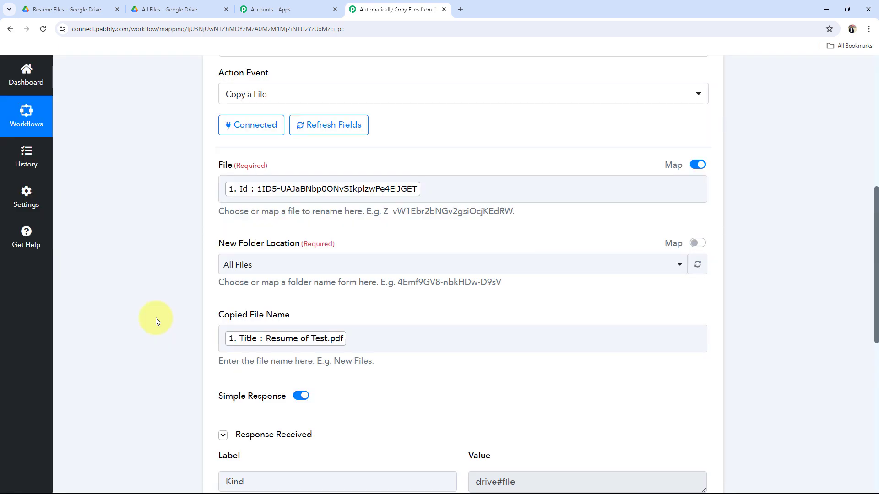
{"action": "scroll", "coordinate": [156, 318], "scroll_direction": "down", "scroll_amount": 4}
{"action": "left_click_drag", "start_coordinate": [675, 332], "coordinate": [345, 317]}
{"action": "left_click_drag", "start_coordinate": [560, 387], "coordinate": [432, 367]}
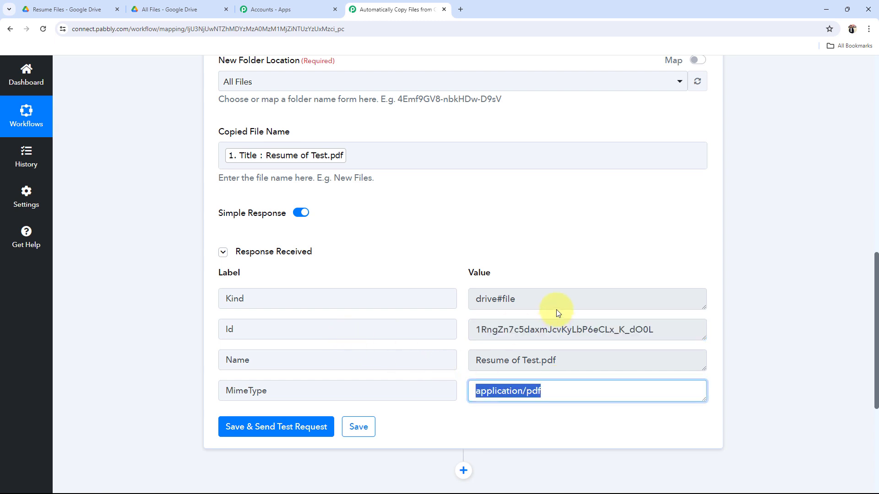
{"action": "left_click_drag", "start_coordinate": [557, 310], "coordinate": [153, 308]}
{"action": "left_click", "coordinate": [145, 325]}
{"action": "scroll", "coordinate": [165, 362], "scroll_direction": "up", "scroll_amount": 2}
{"action": "scroll", "coordinate": [165, 361], "scroll_direction": "up", "scroll_amount": 2}
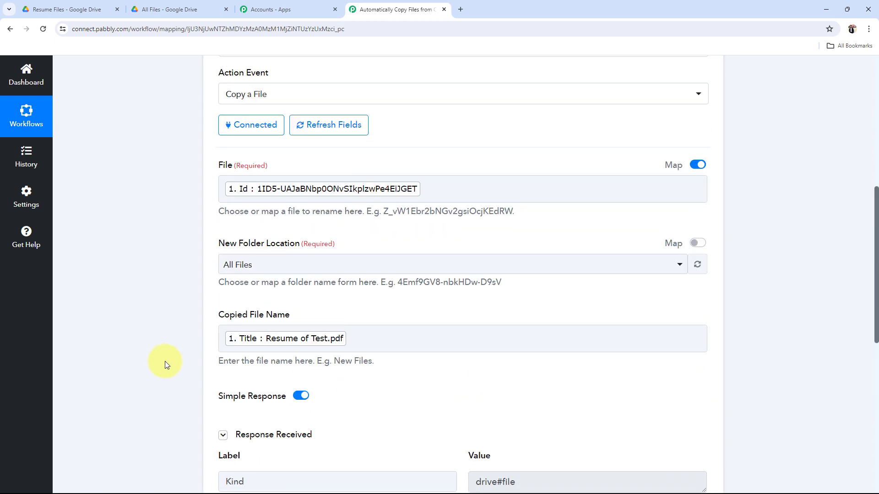
Switch to the All Files folder in Google Drive and open the copied Resume of Test.pdf
{"action": "left_click", "coordinate": [183, 10]}
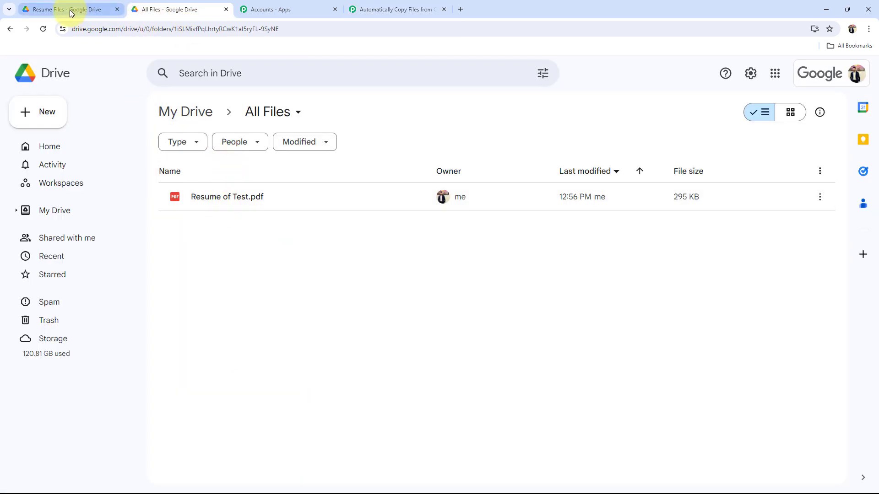
{"action": "double_click", "coordinate": [229, 200]}
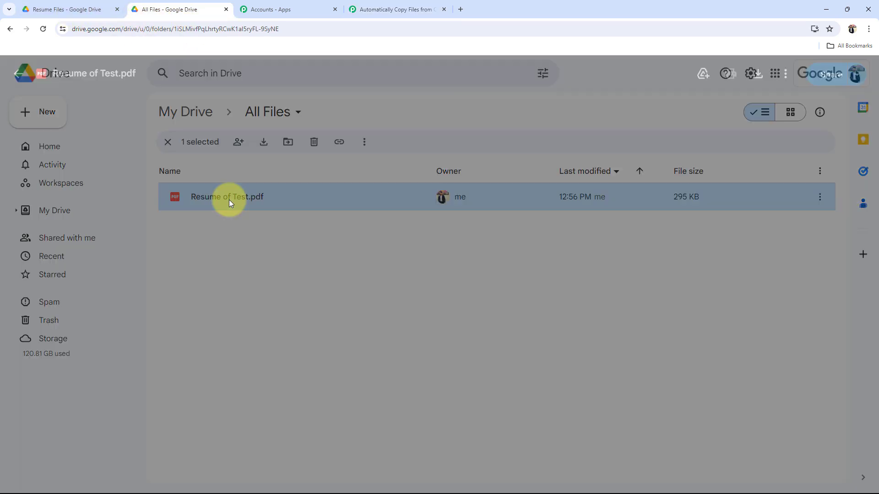
Look through the contents of the copied Resume of Test.pdf and close its preview to return to the All Files folder
{"action": "scroll", "coordinate": [396, 315], "scroll_direction": "down", "scroll_amount": 5}
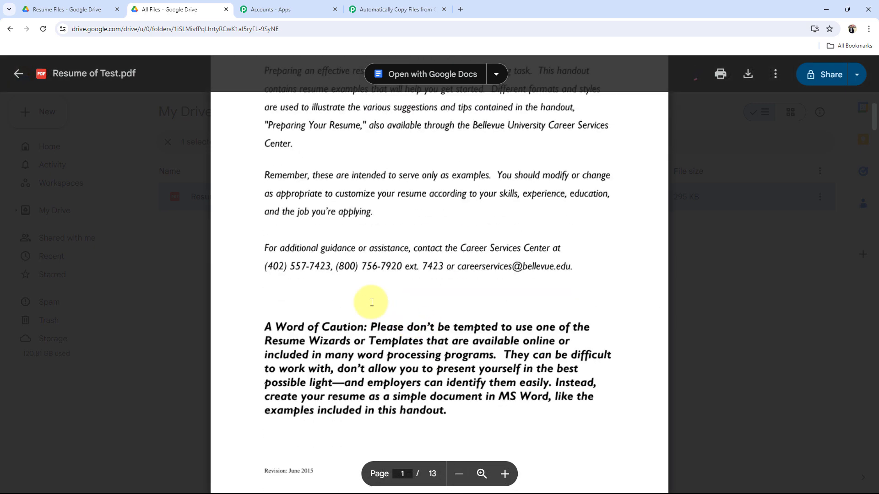
{"action": "left_click", "coordinate": [18, 73]}
{"action": "left_click", "coordinate": [359, 260]}
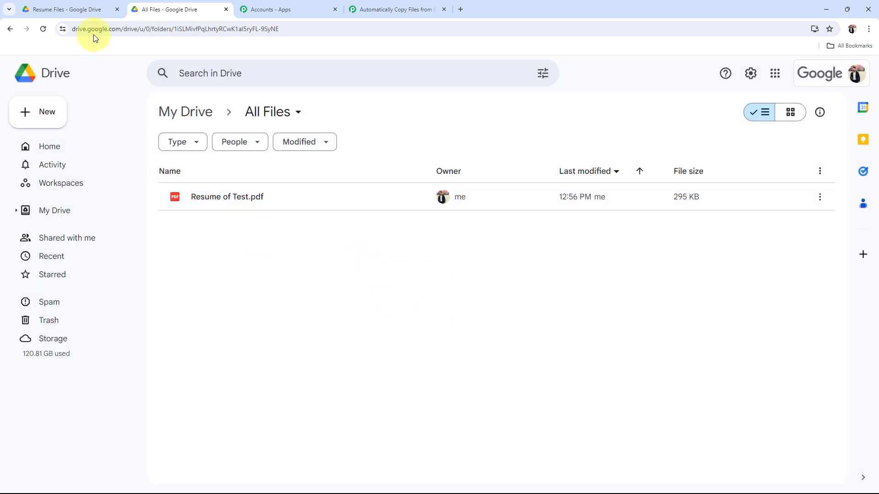
Compare the Resume Files and All Files folders in Google Drive, and return to the overview of the Pabbly Connect workflow's trigger and action
{"action": "left_click", "coordinate": [75, 9]}
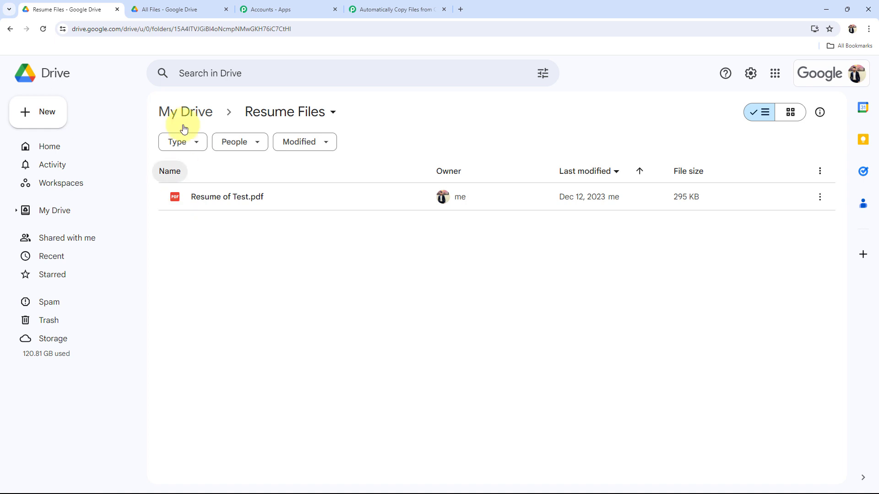
{"action": "left_click", "coordinate": [173, 9]}
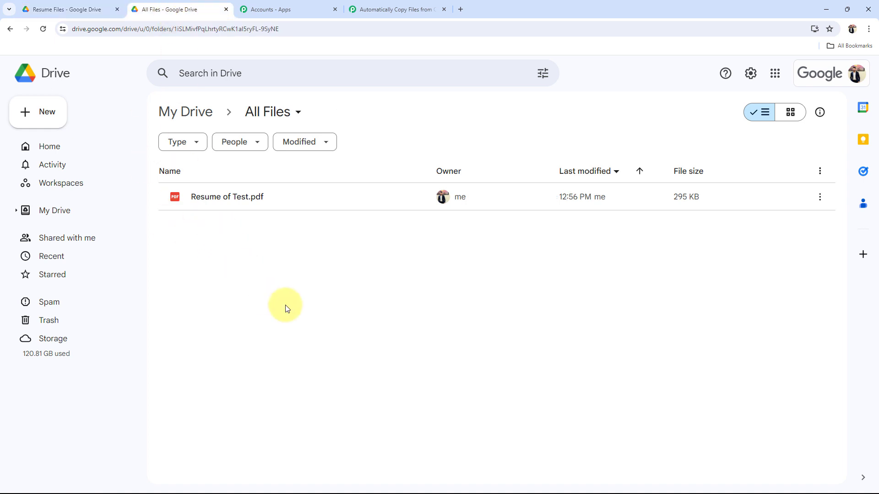
{"action": "left_click", "coordinate": [402, 9]}
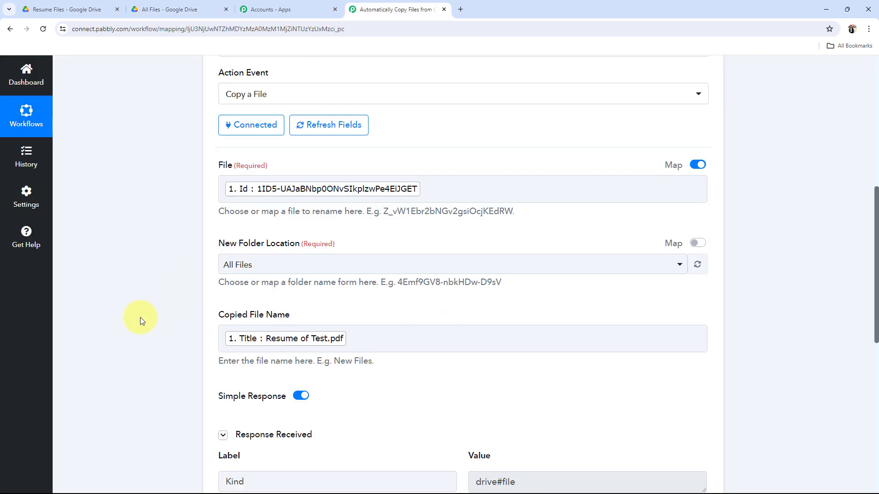
{"action": "scroll", "coordinate": [140, 322], "scroll_direction": "up", "scroll_amount": 3}
{"action": "scroll", "coordinate": [140, 317], "scroll_direction": "up", "scroll_amount": 5}
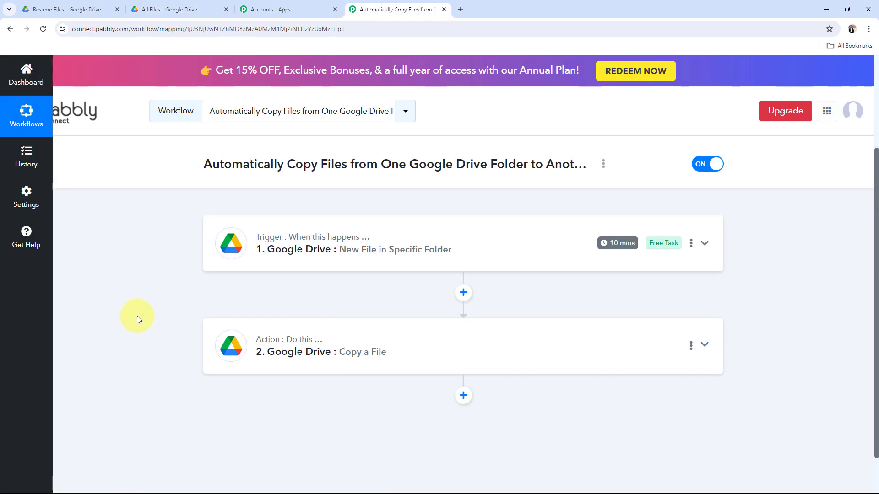